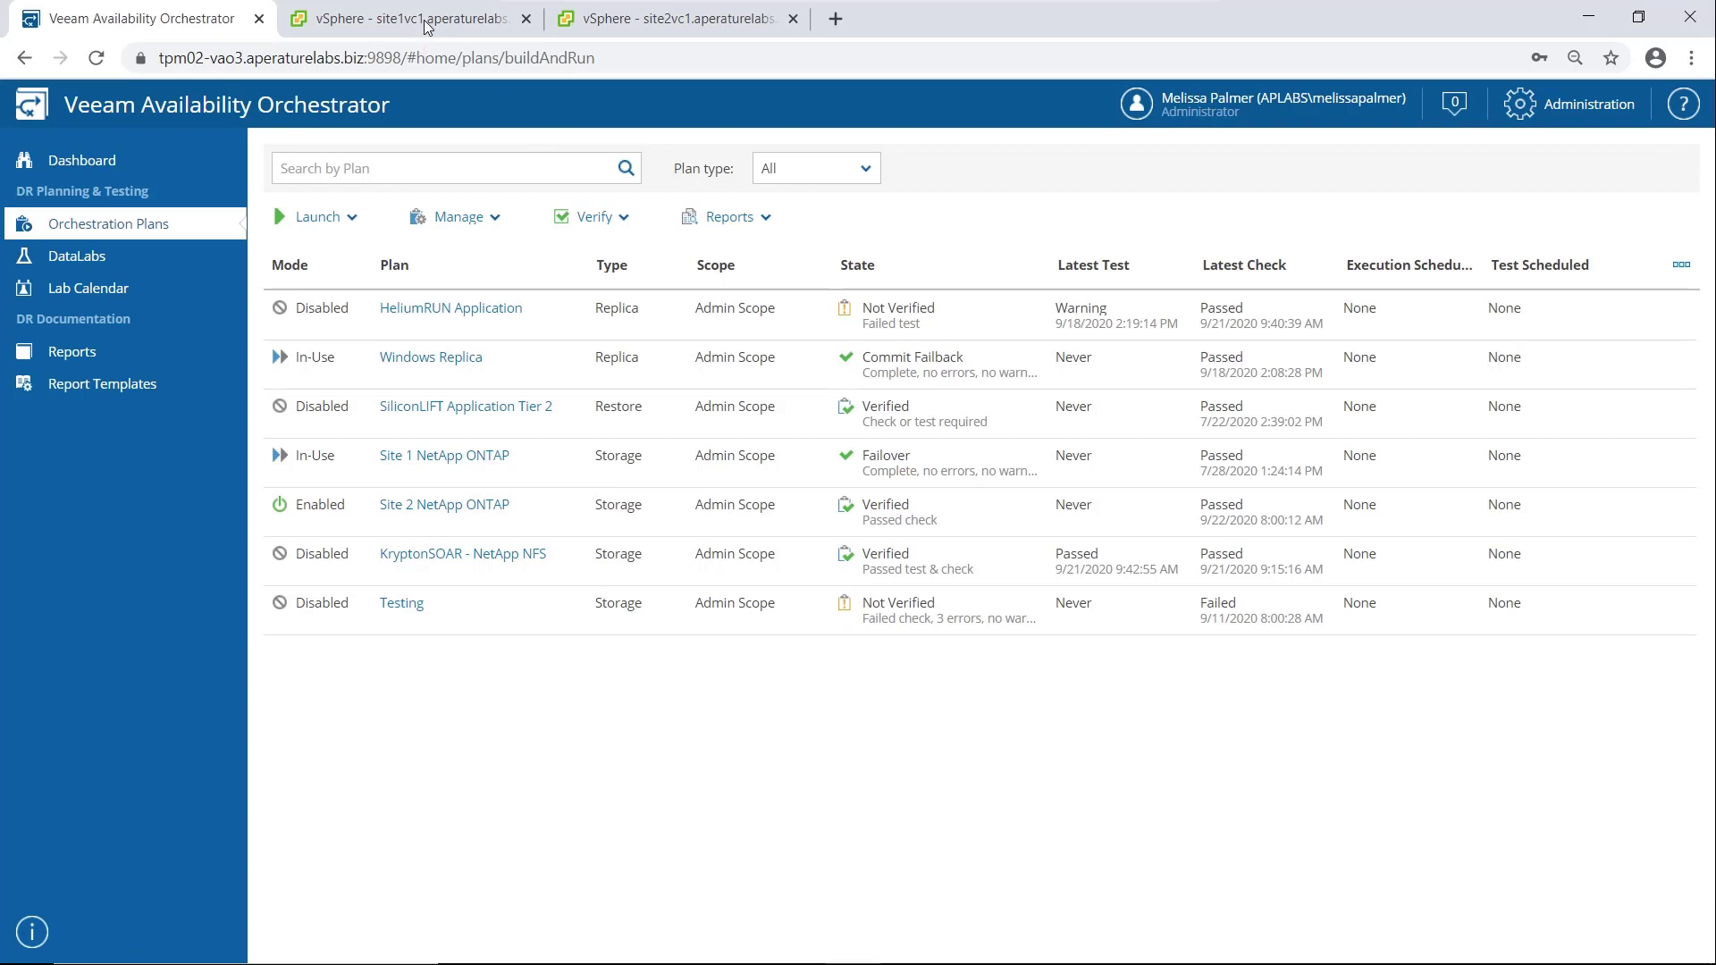
Look over the site 1 and site 2 vSphere clients, then return to the orchestration plans list
click(427, 22)
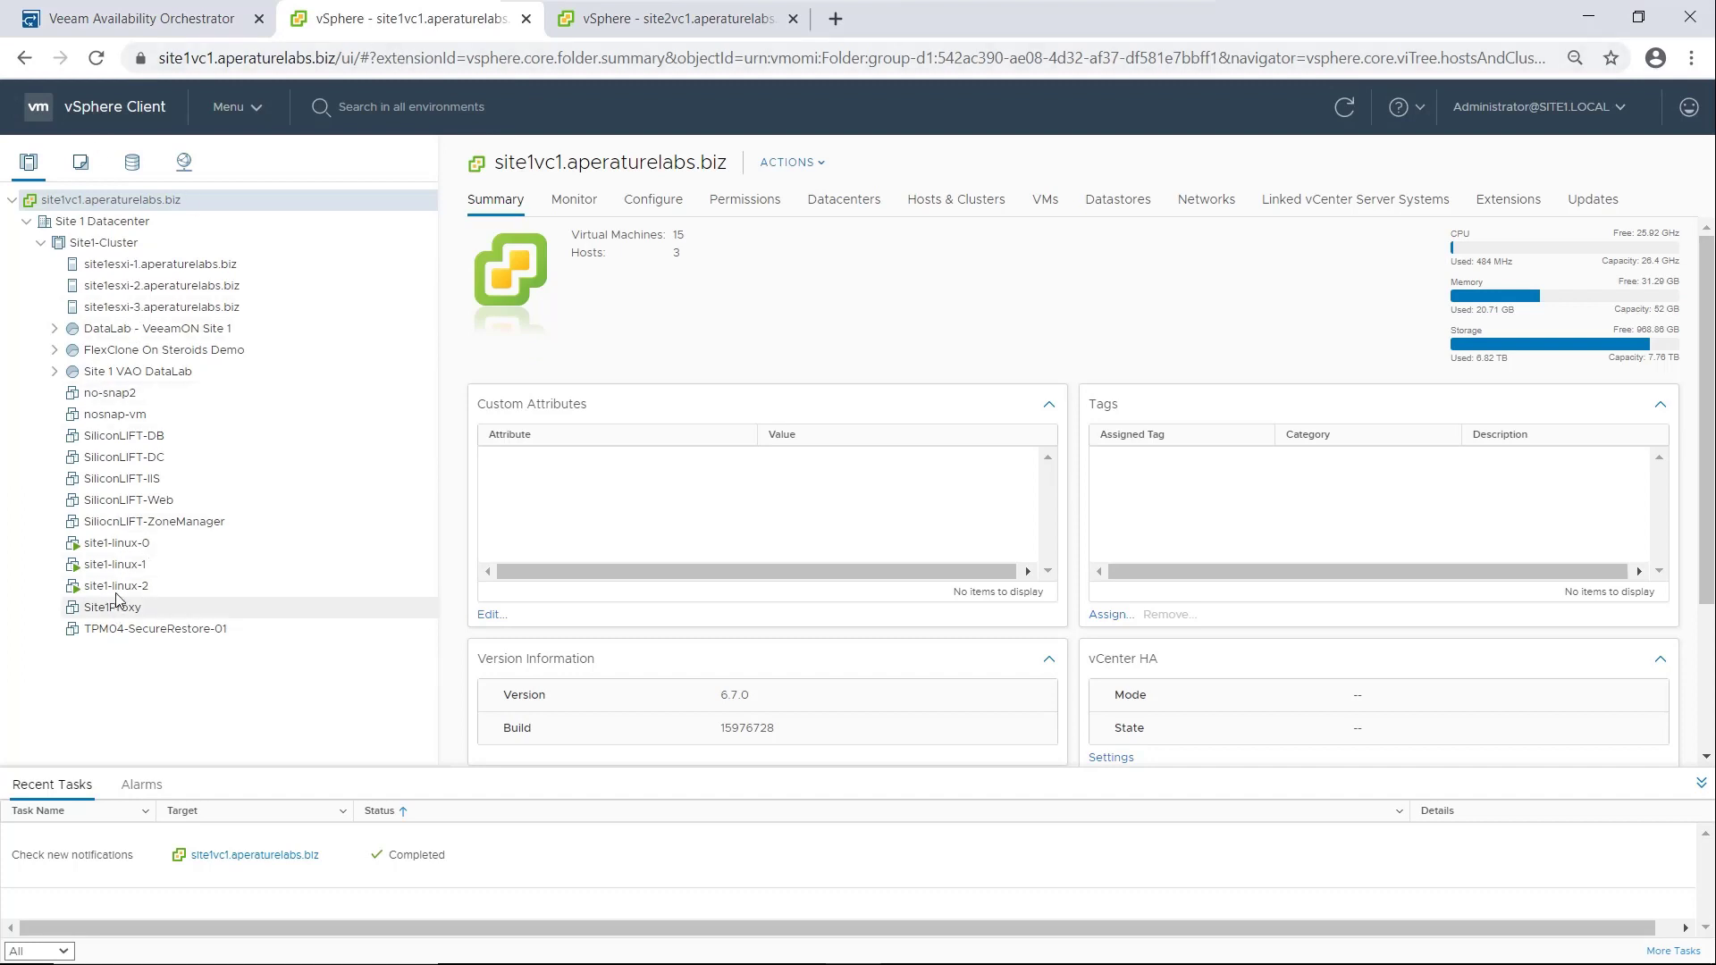
click(650, 13)
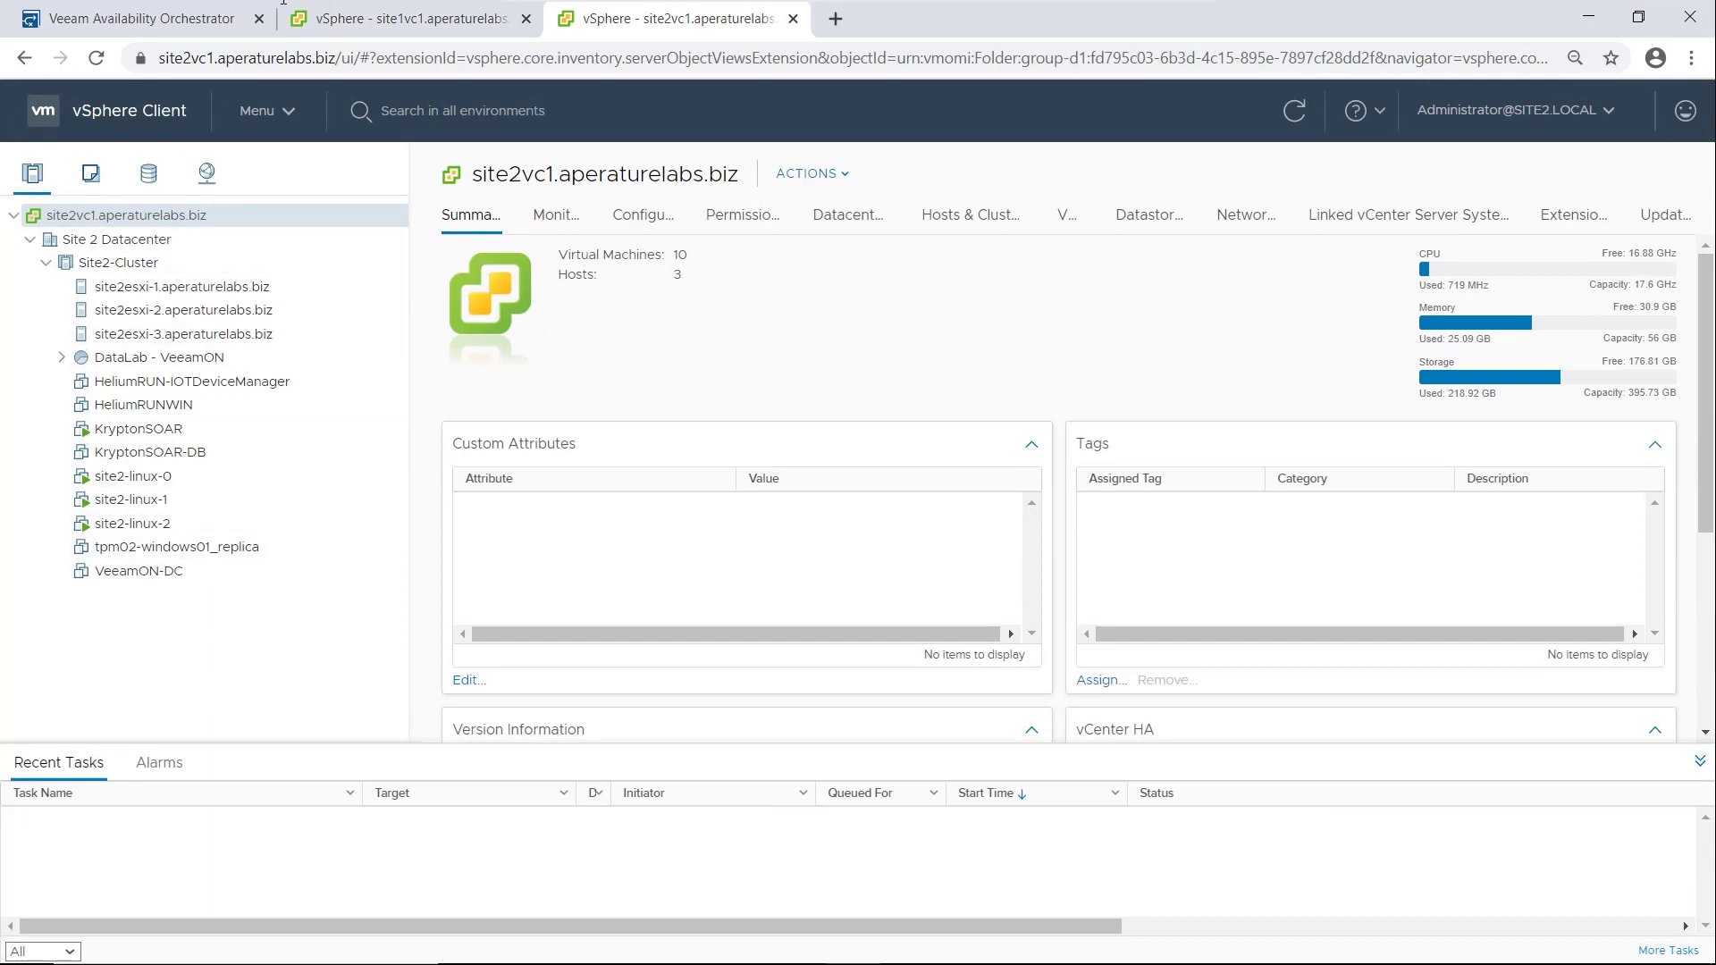
click(159, 27)
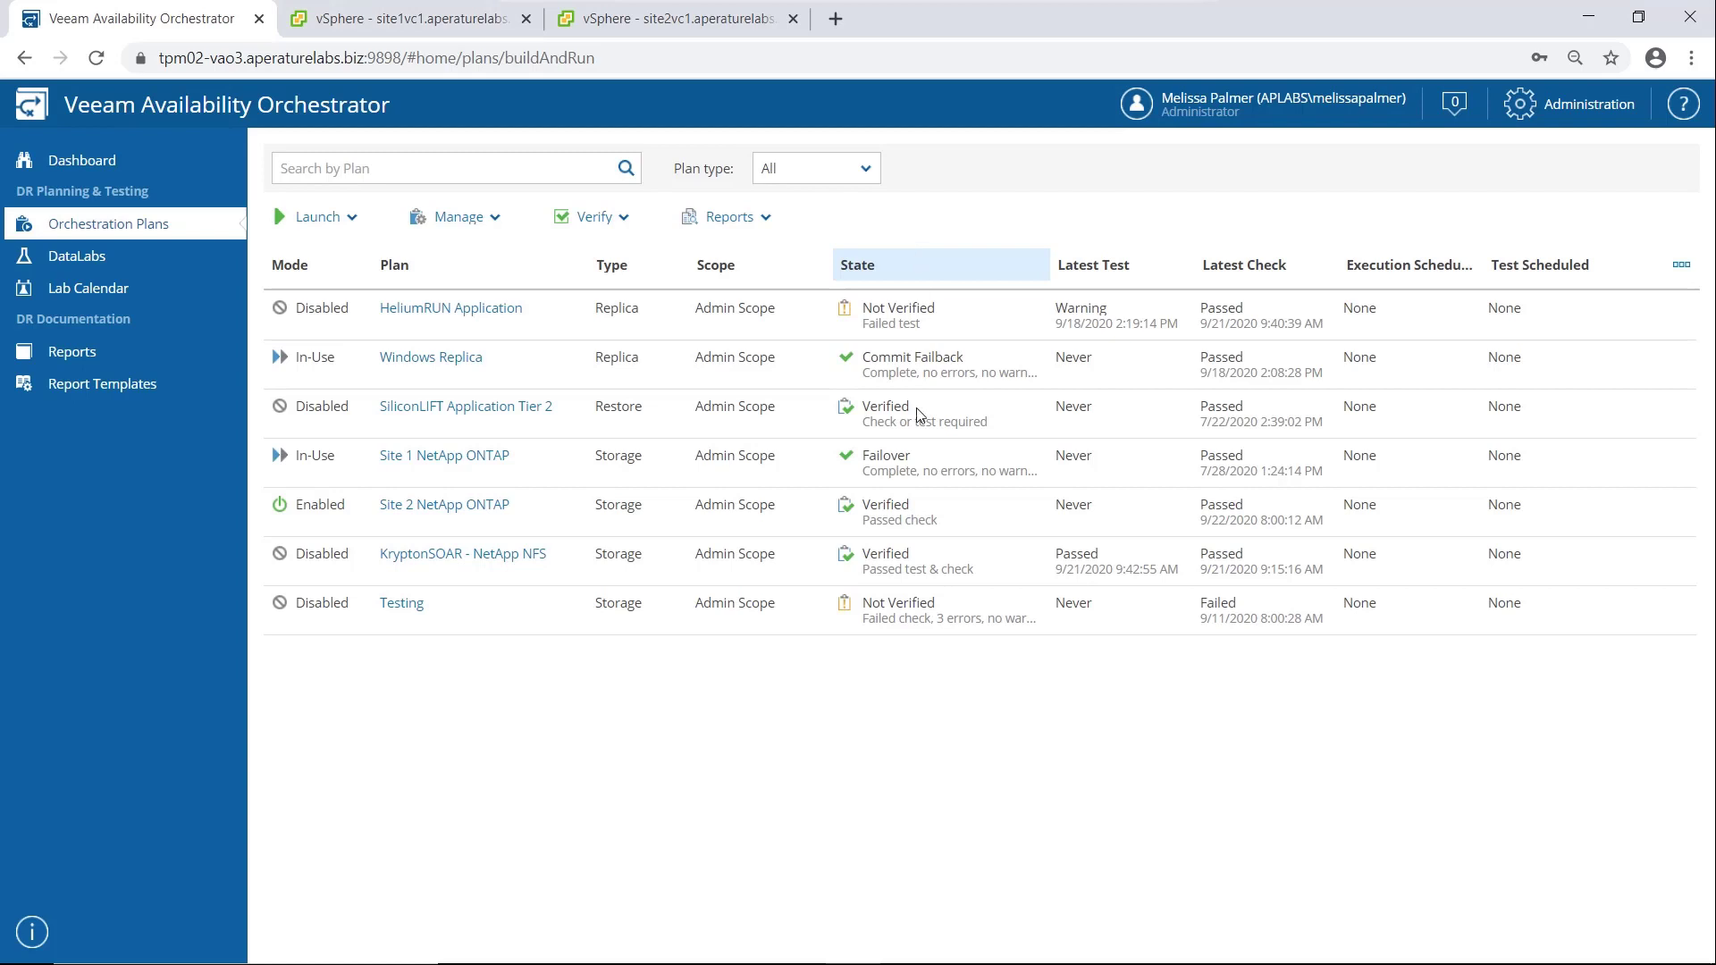
Run the Site 2 NetApp ONTAP plan and re-enter the account password to proceed
click(763, 512)
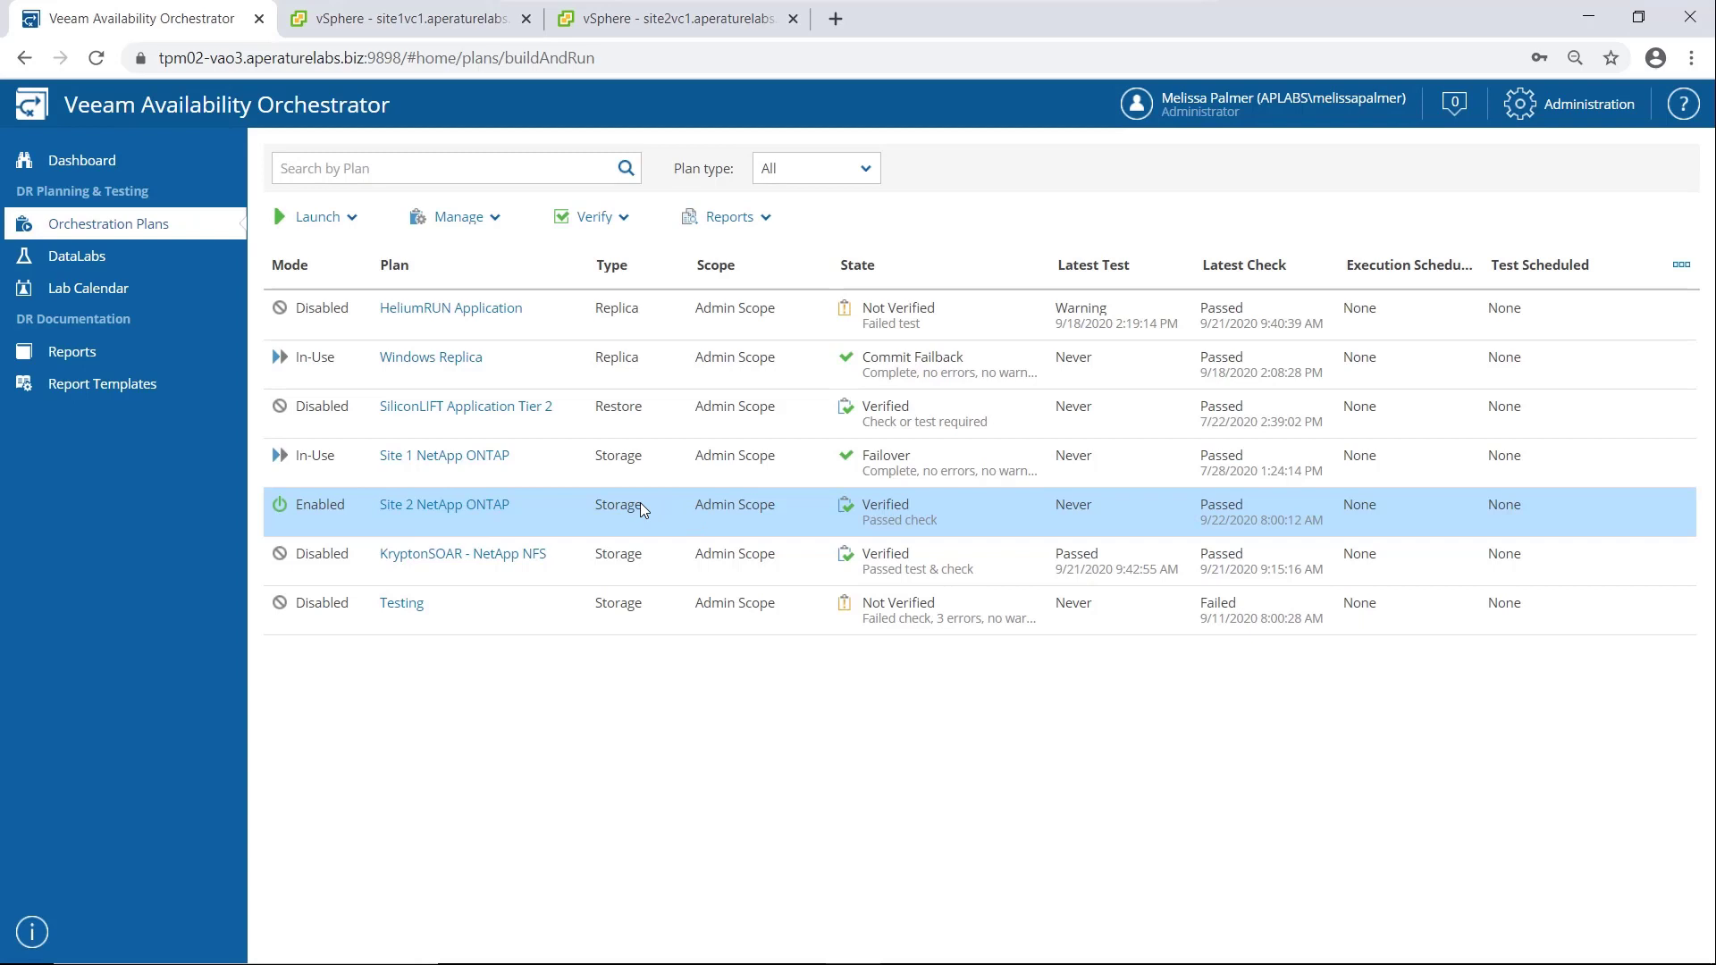
click(335, 225)
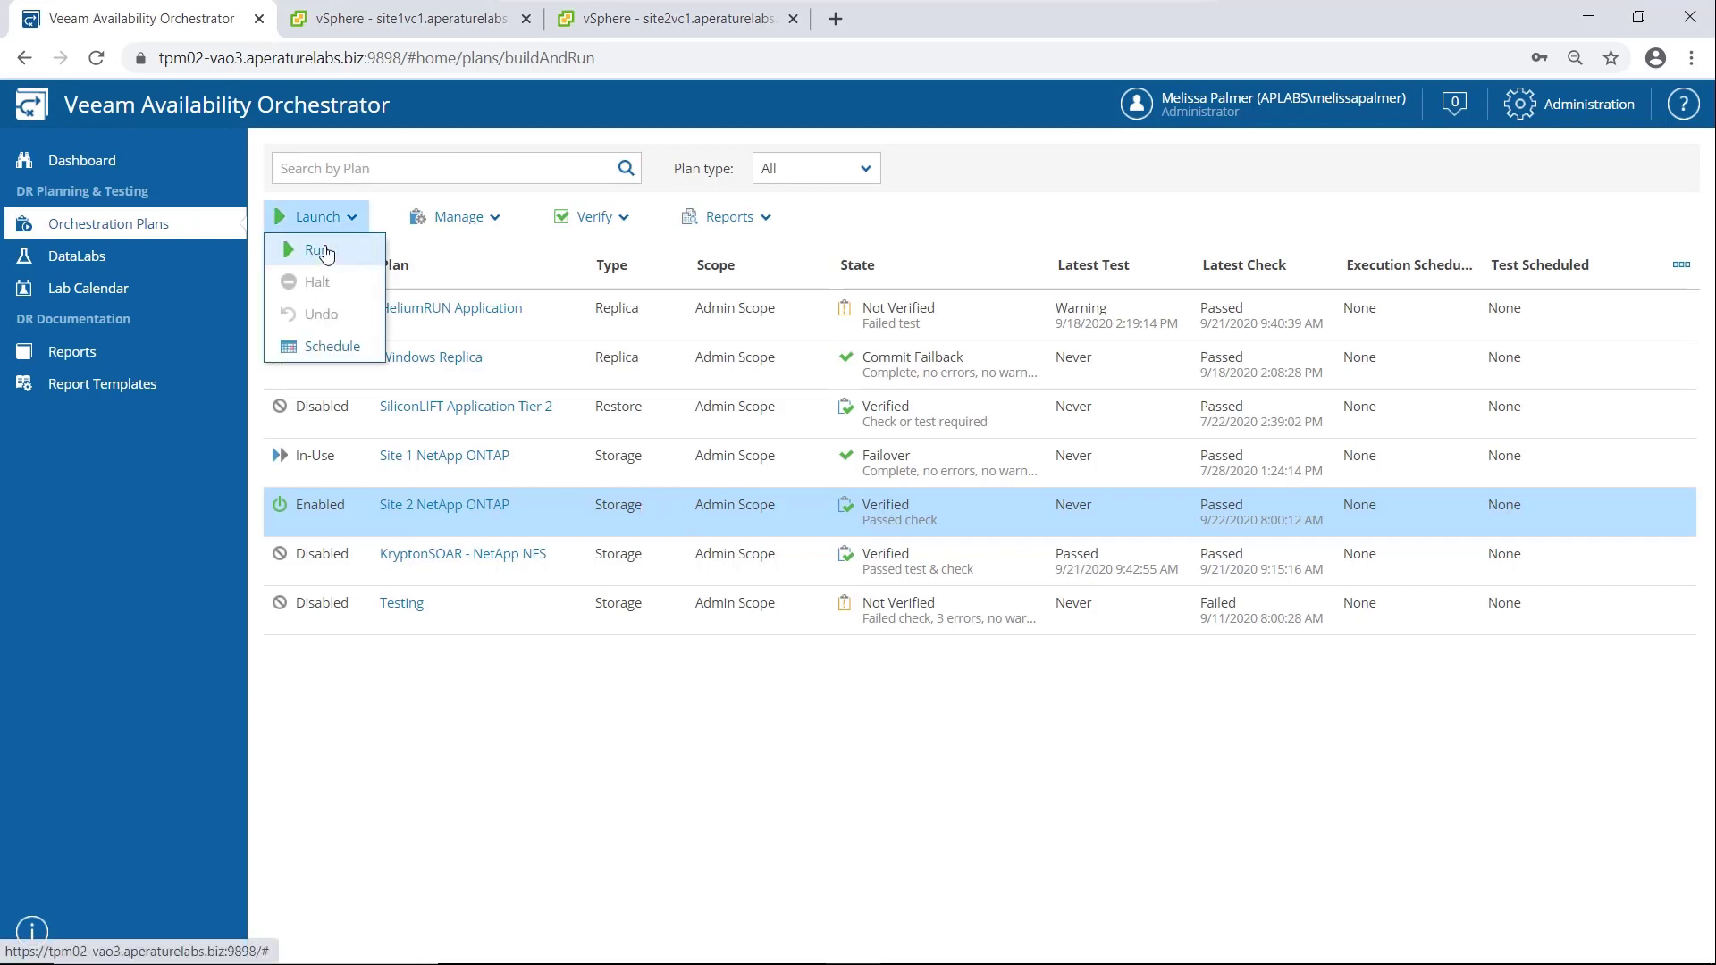
click(326, 254)
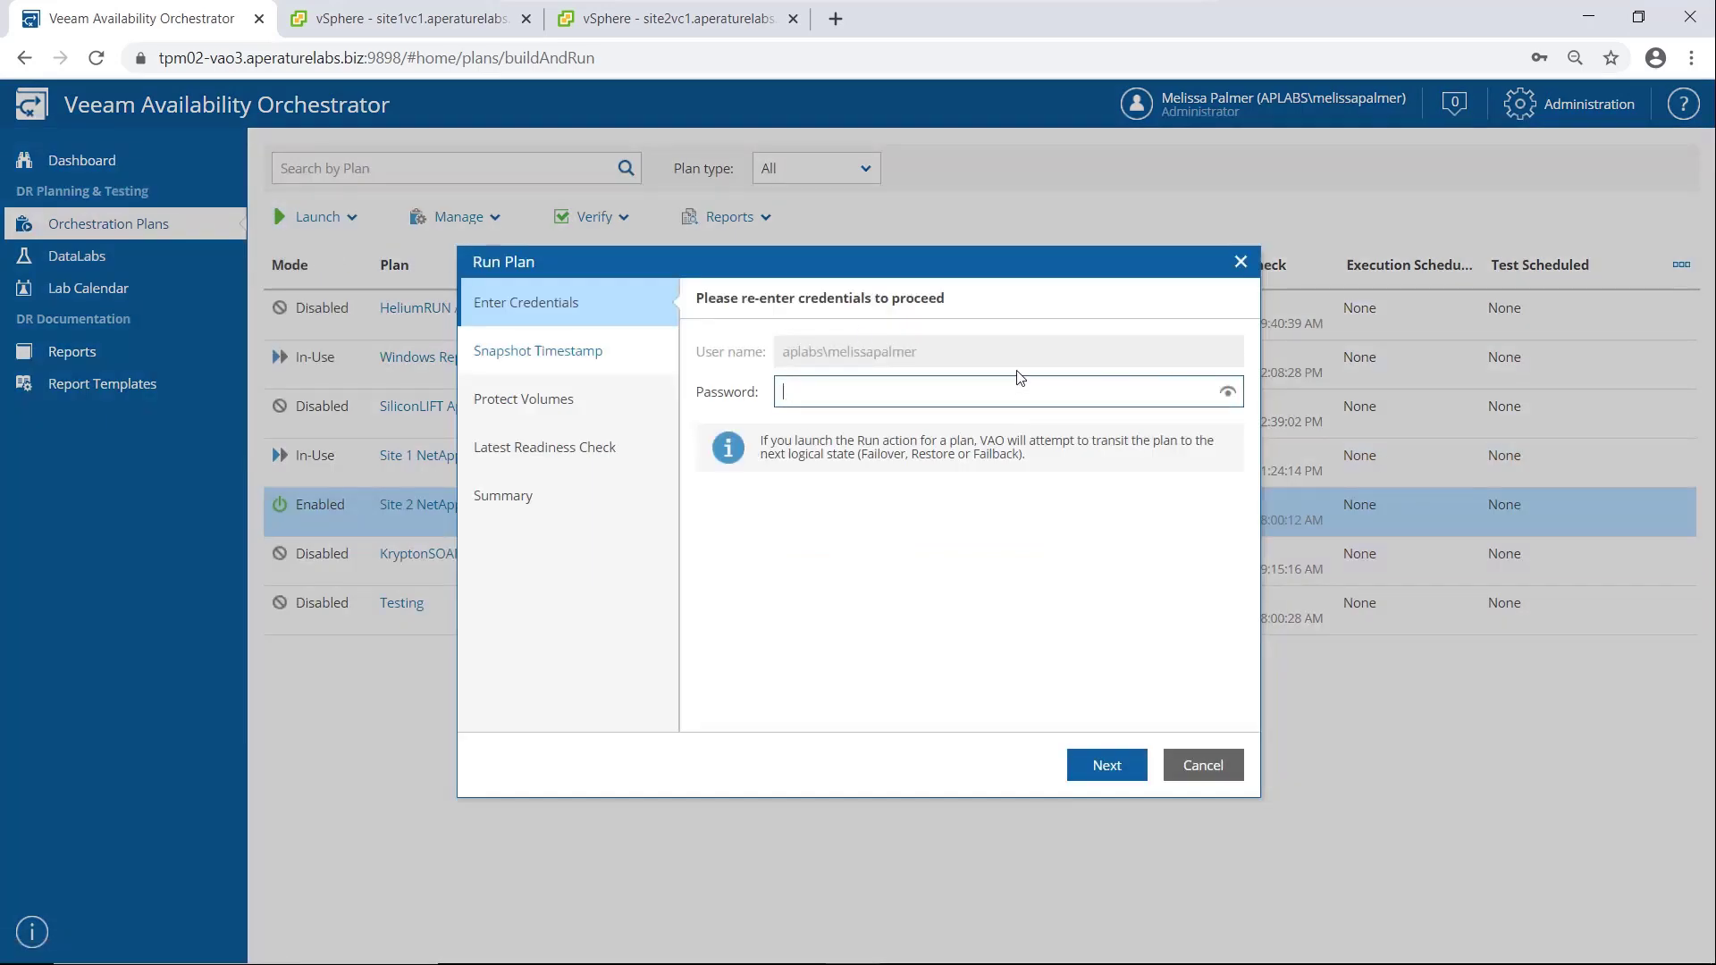
text(•••••••••)
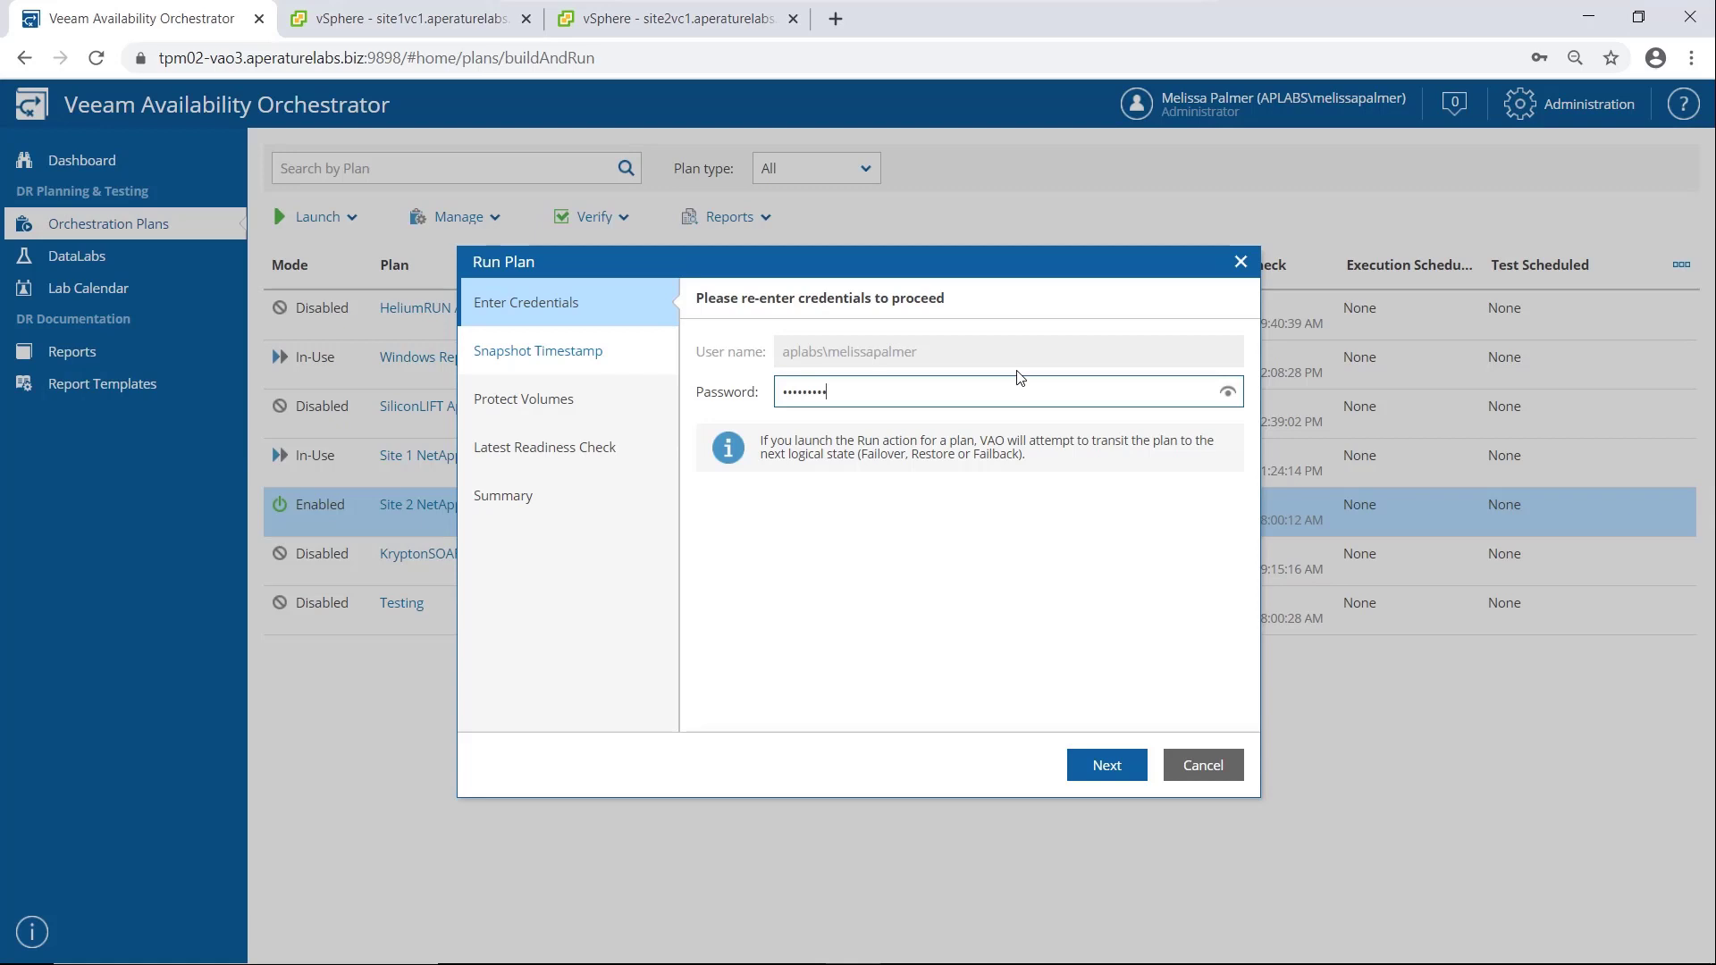
key(Return)
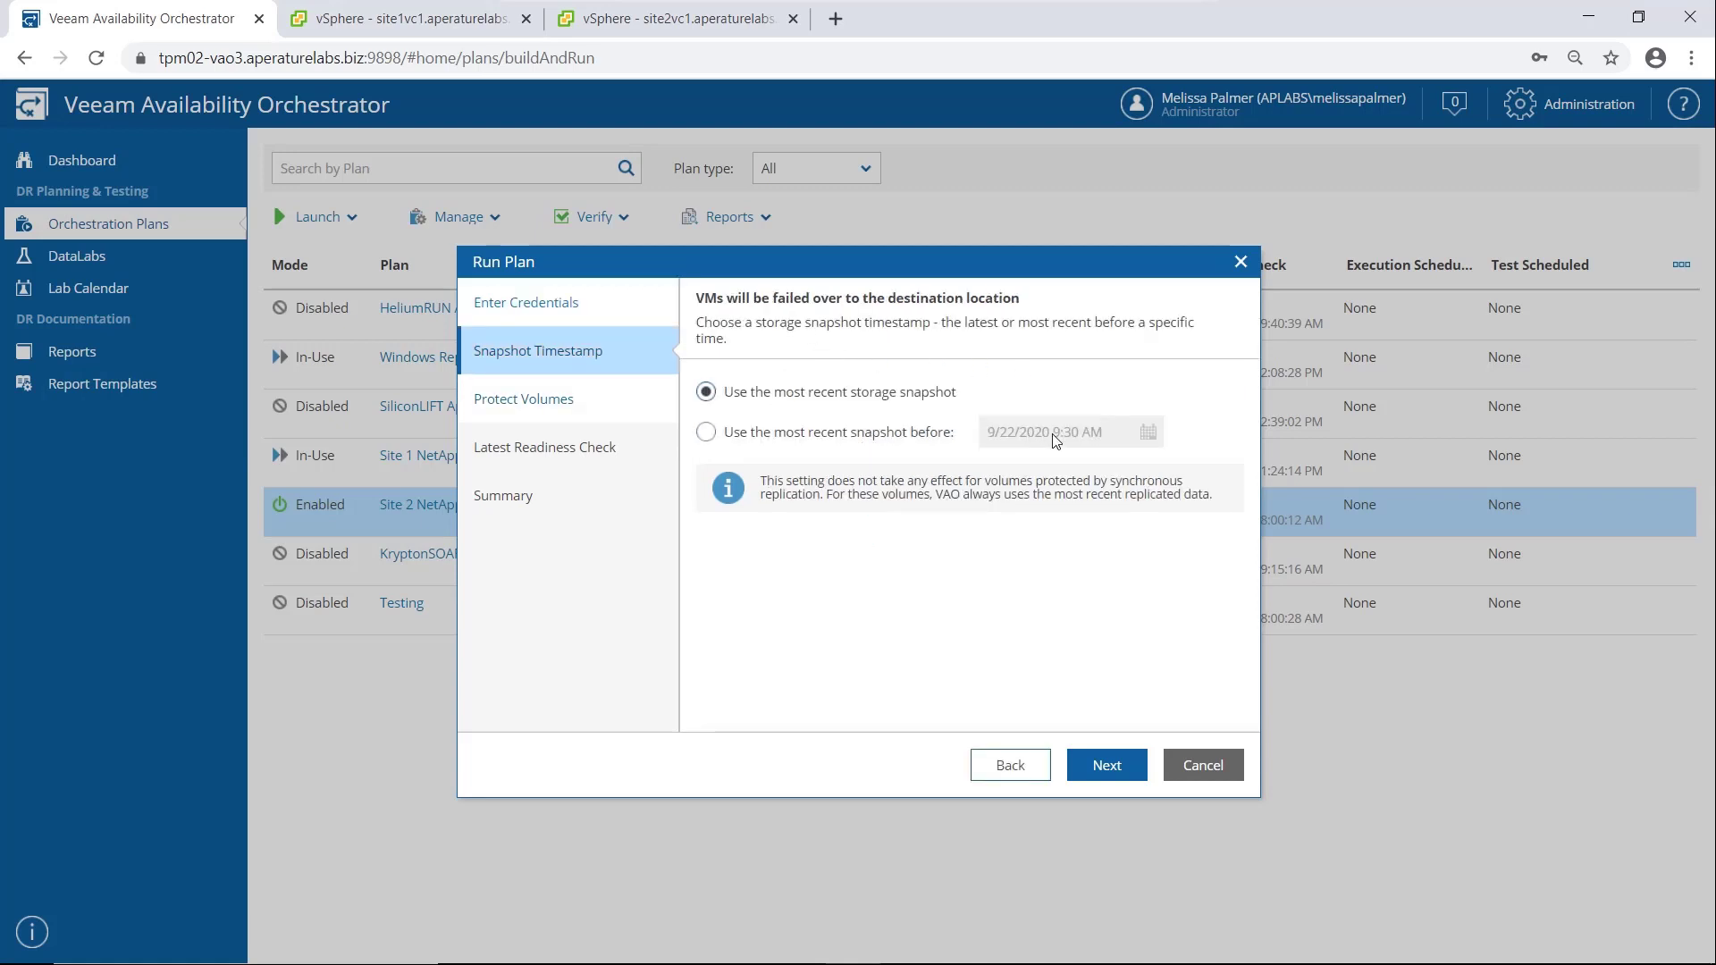
Fail over with the most recent storage snapshot, enable reprotecting storage volumes after failover, and finish the run
click(1101, 764)
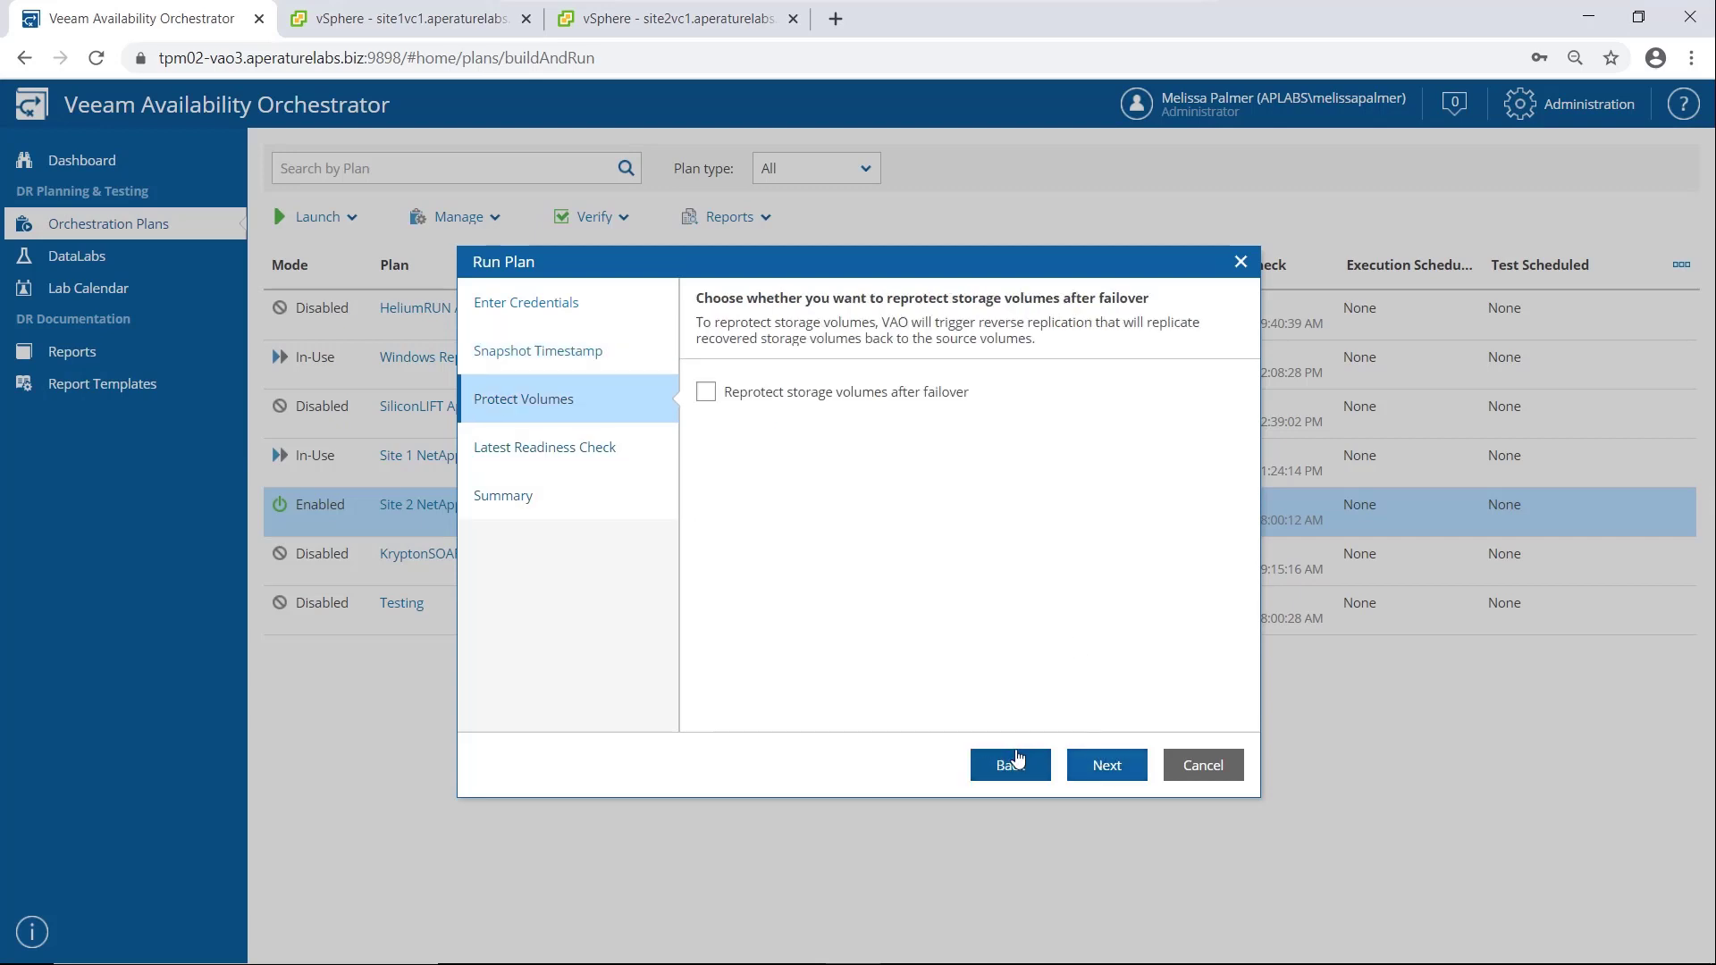
click(706, 393)
click(1108, 767)
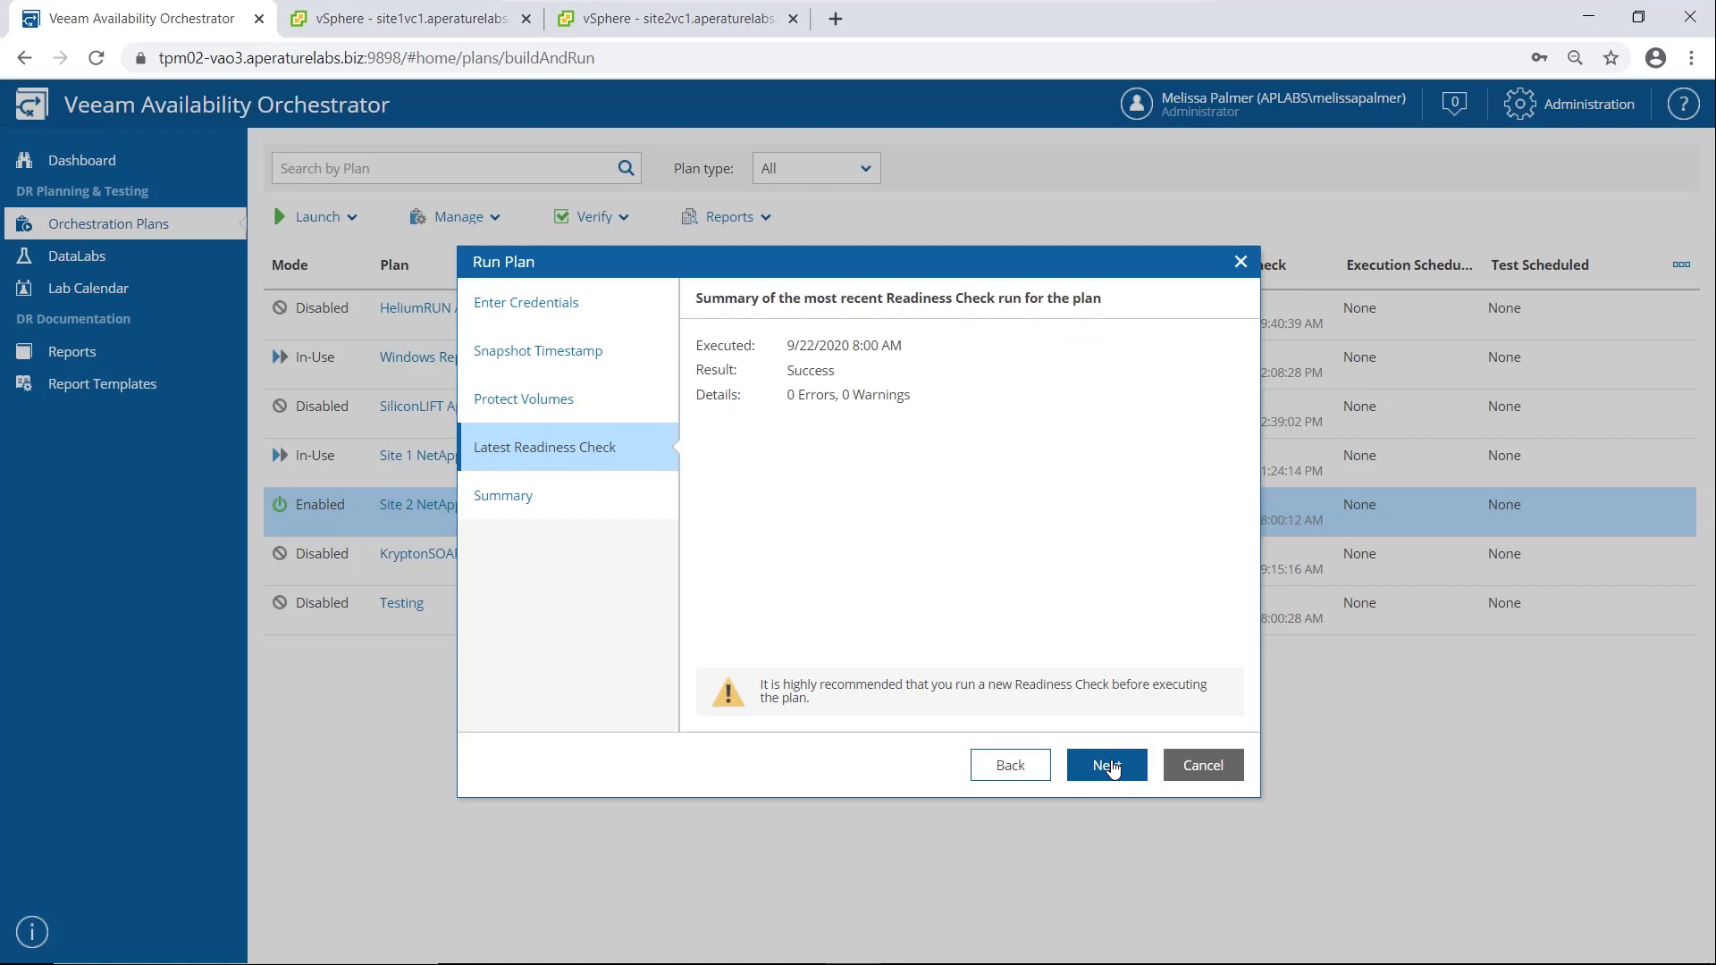
click(1112, 768)
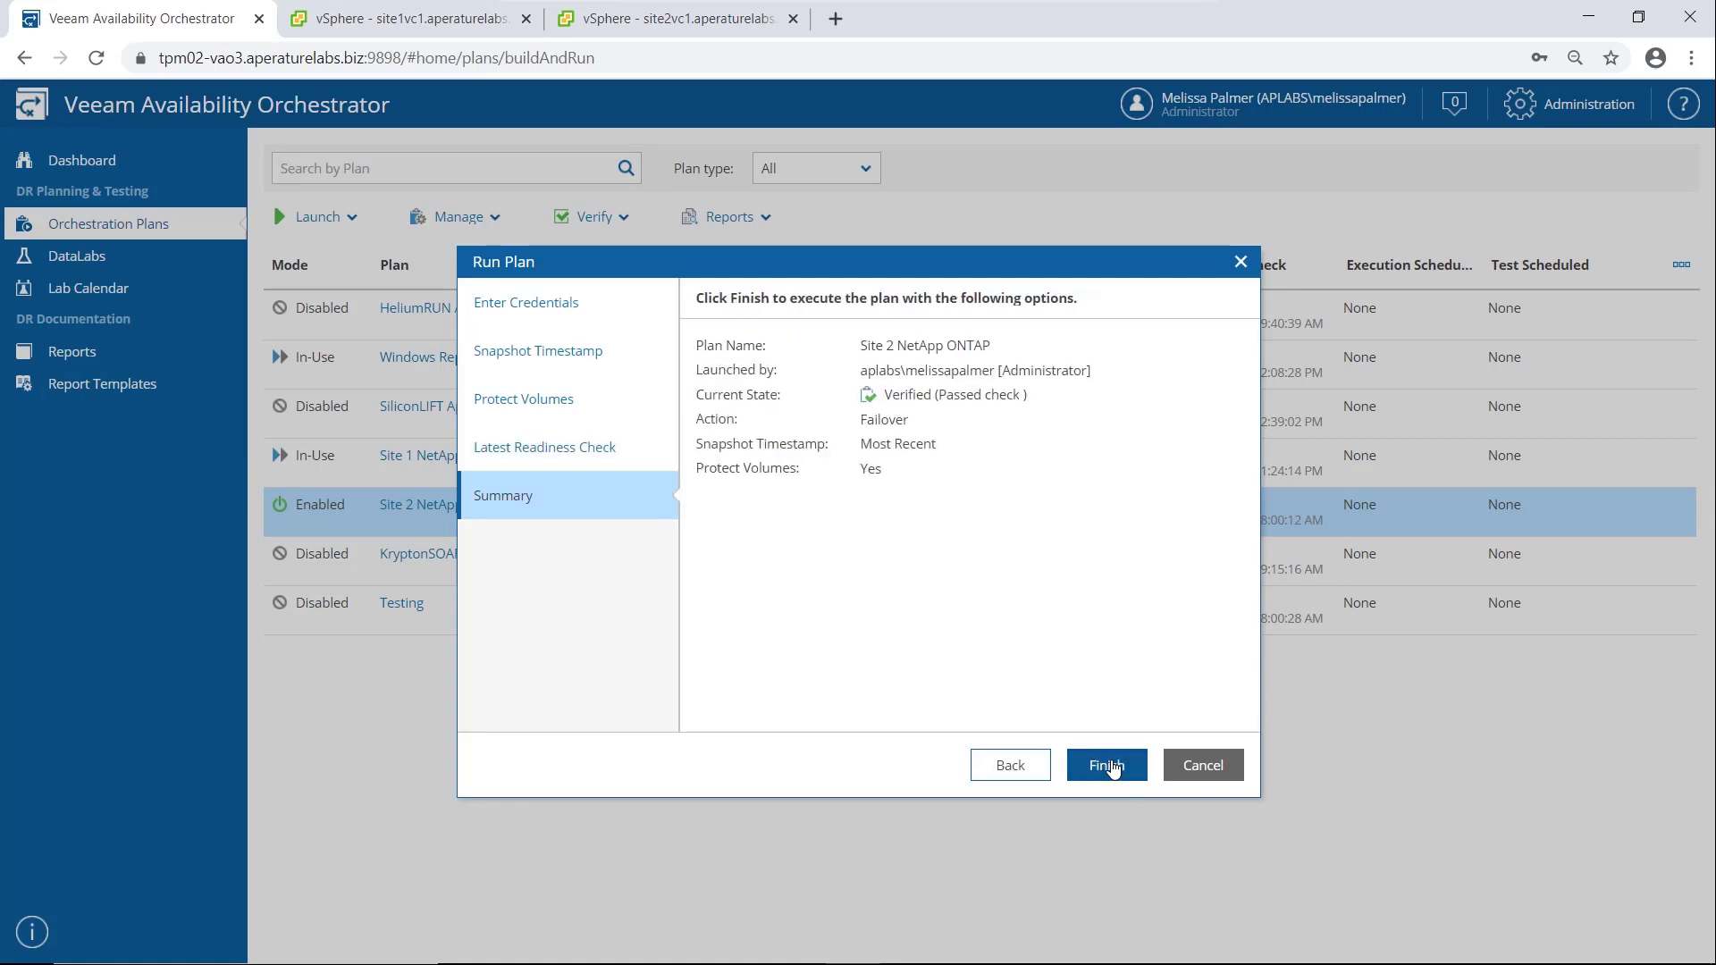
click(1112, 768)
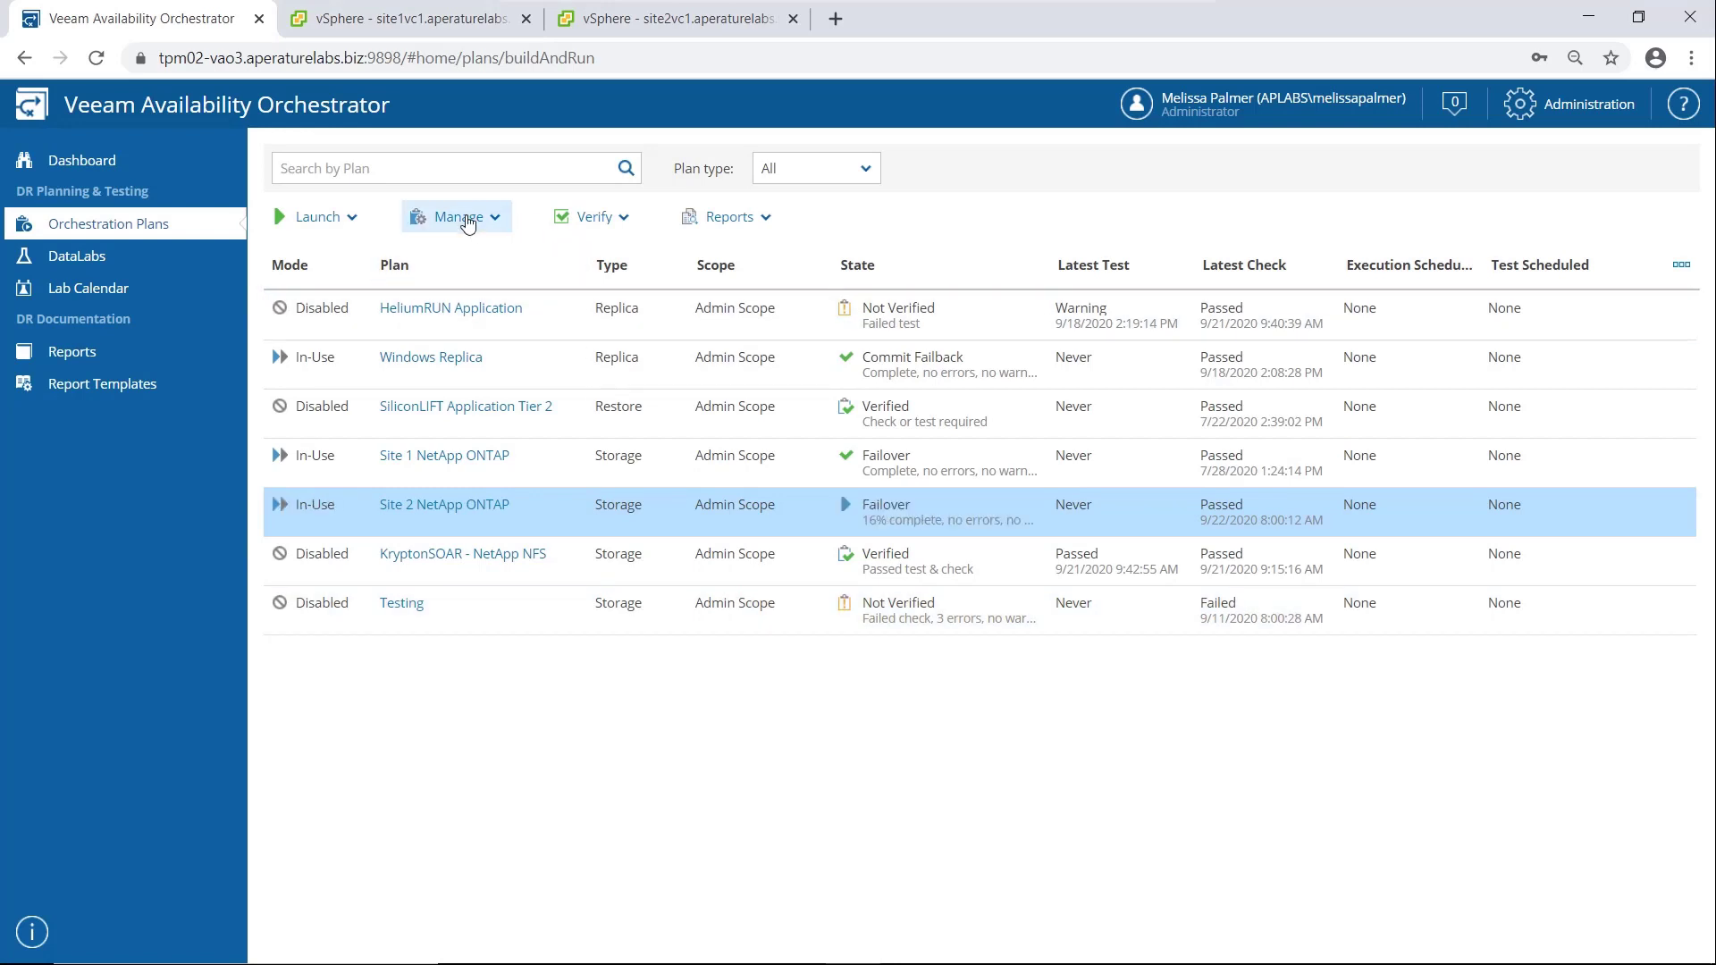
Start a new orchestration plan in Admin Scope and name it Test Storage
click(467, 219)
click(466, 345)
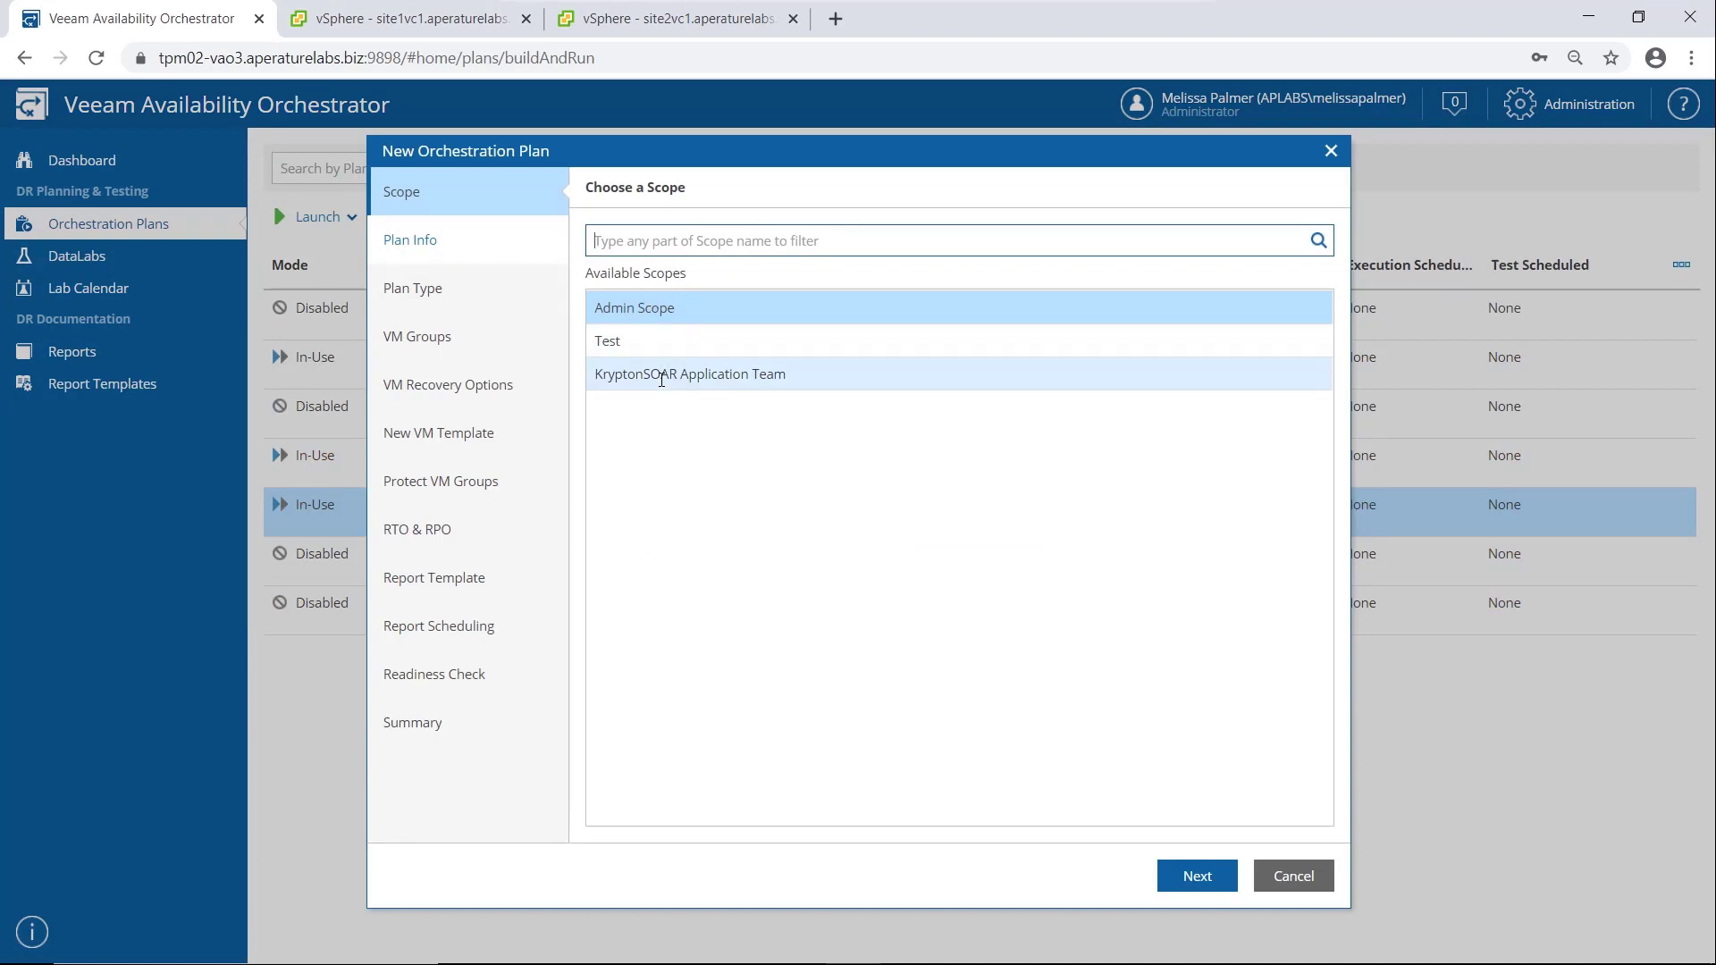
click(1202, 876)
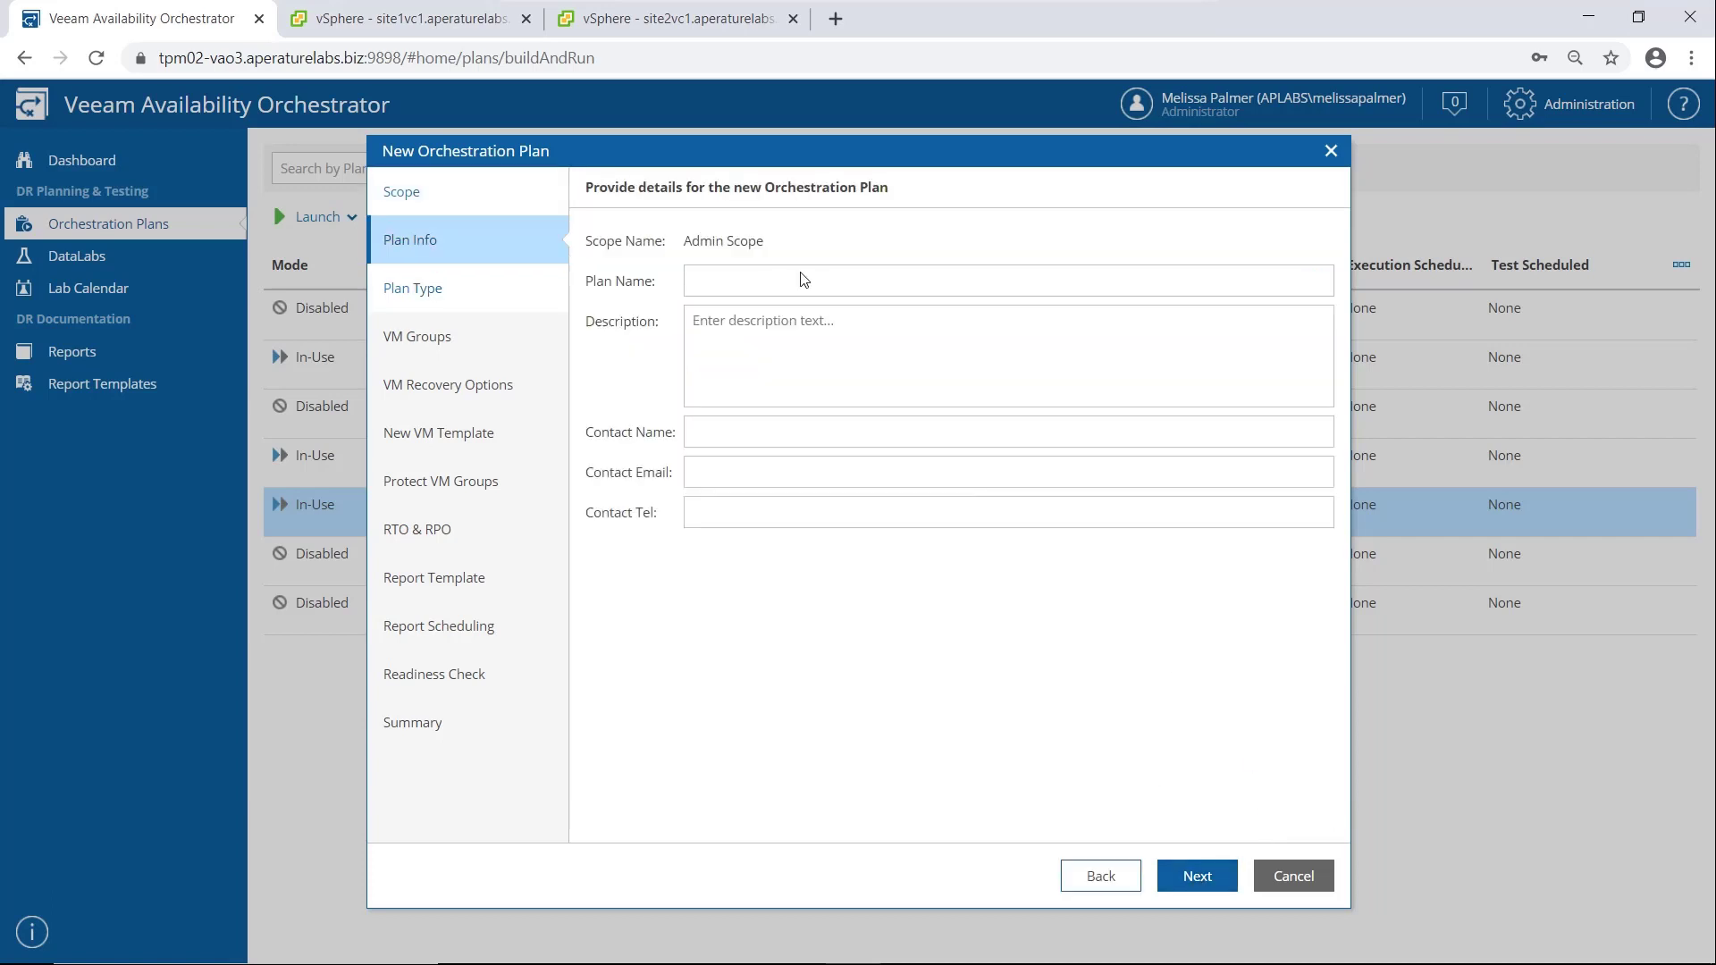
click(757, 286)
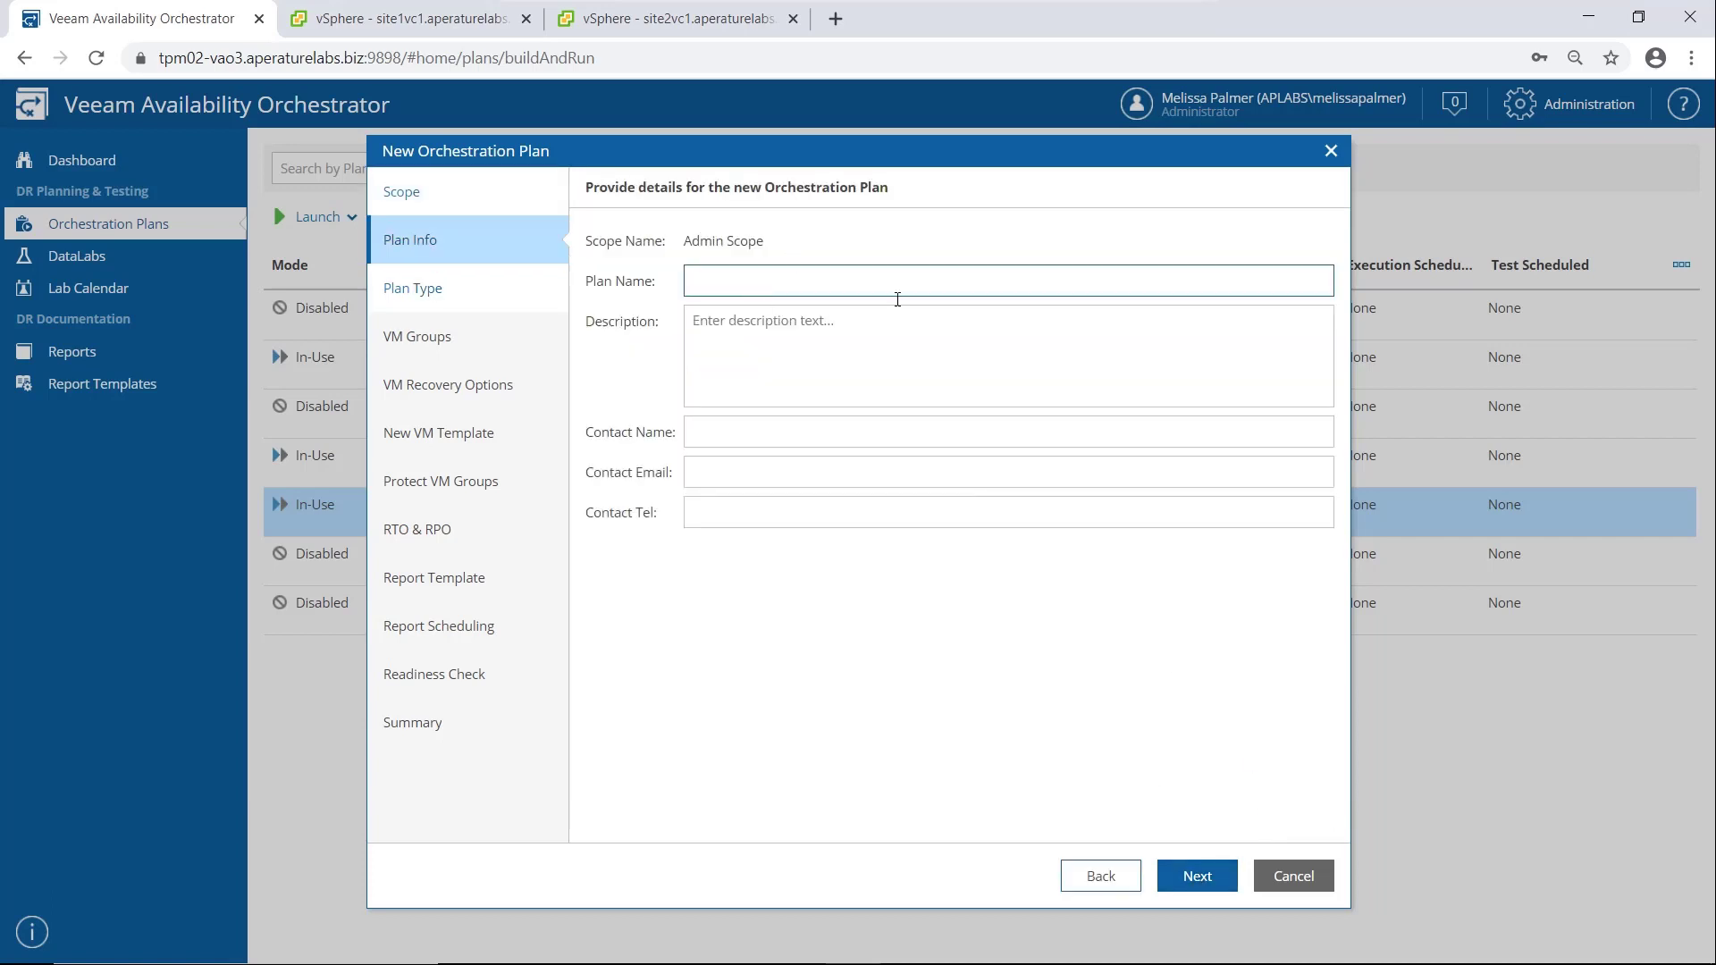
text(Test Storage)
click(1212, 879)
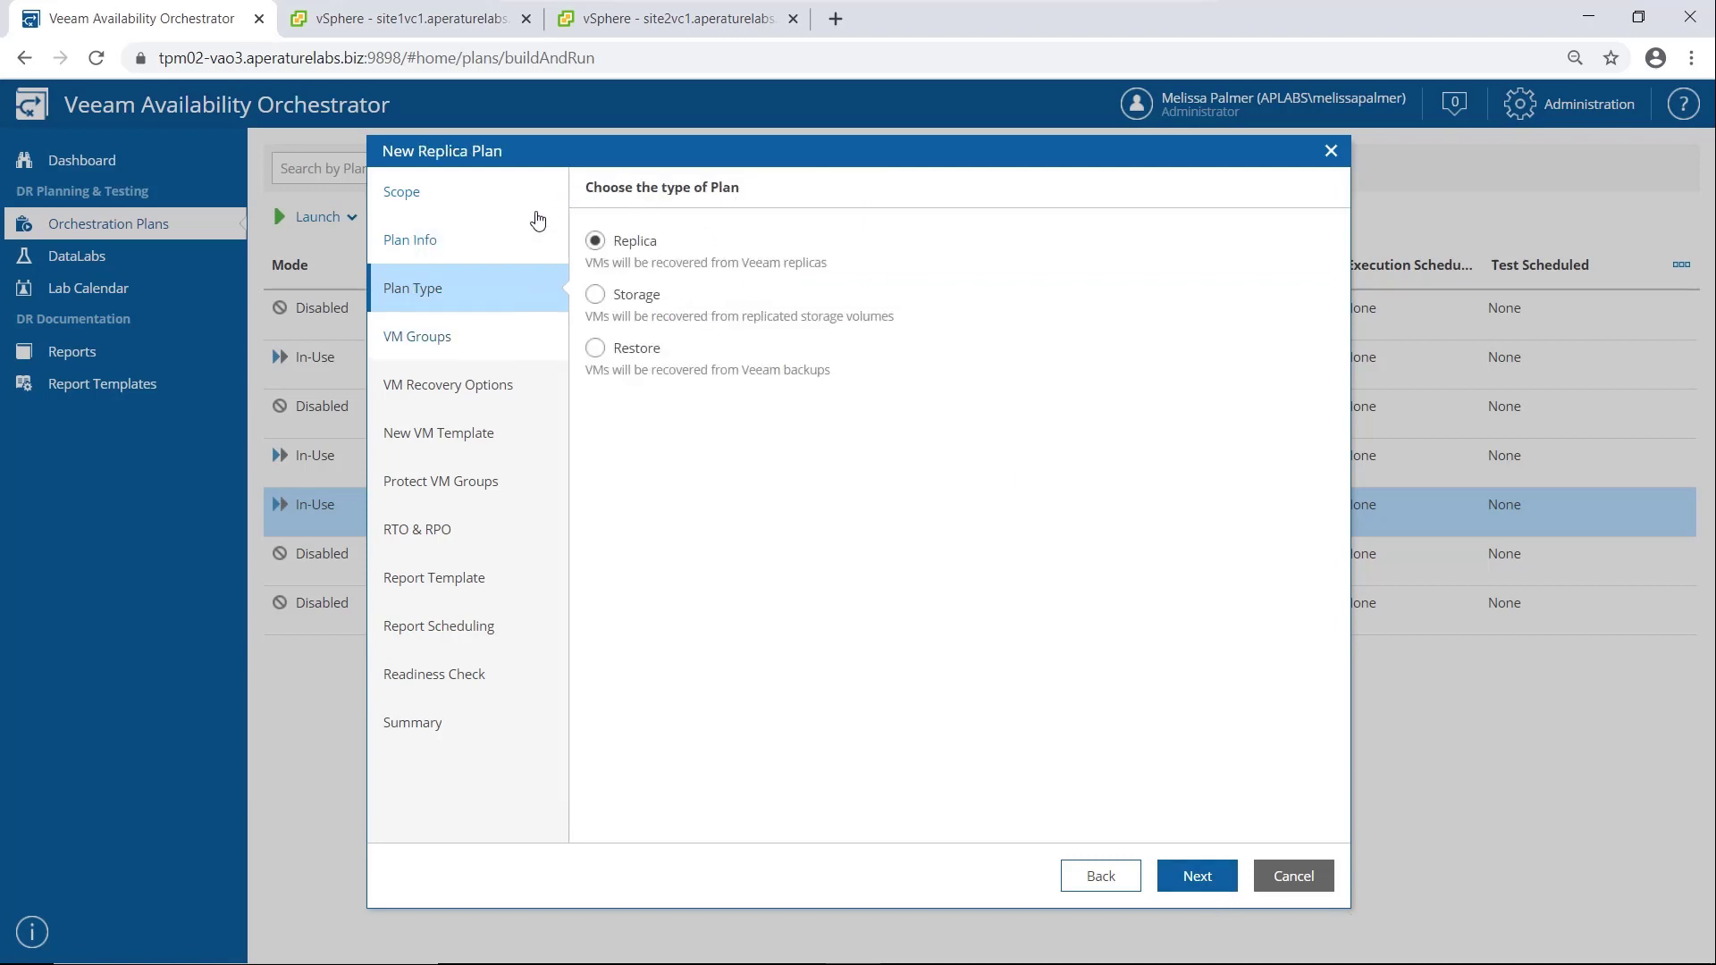
Set the plan type to Storage and add the Datastore - VeeamONNetApp VM group to the plan
click(595, 296)
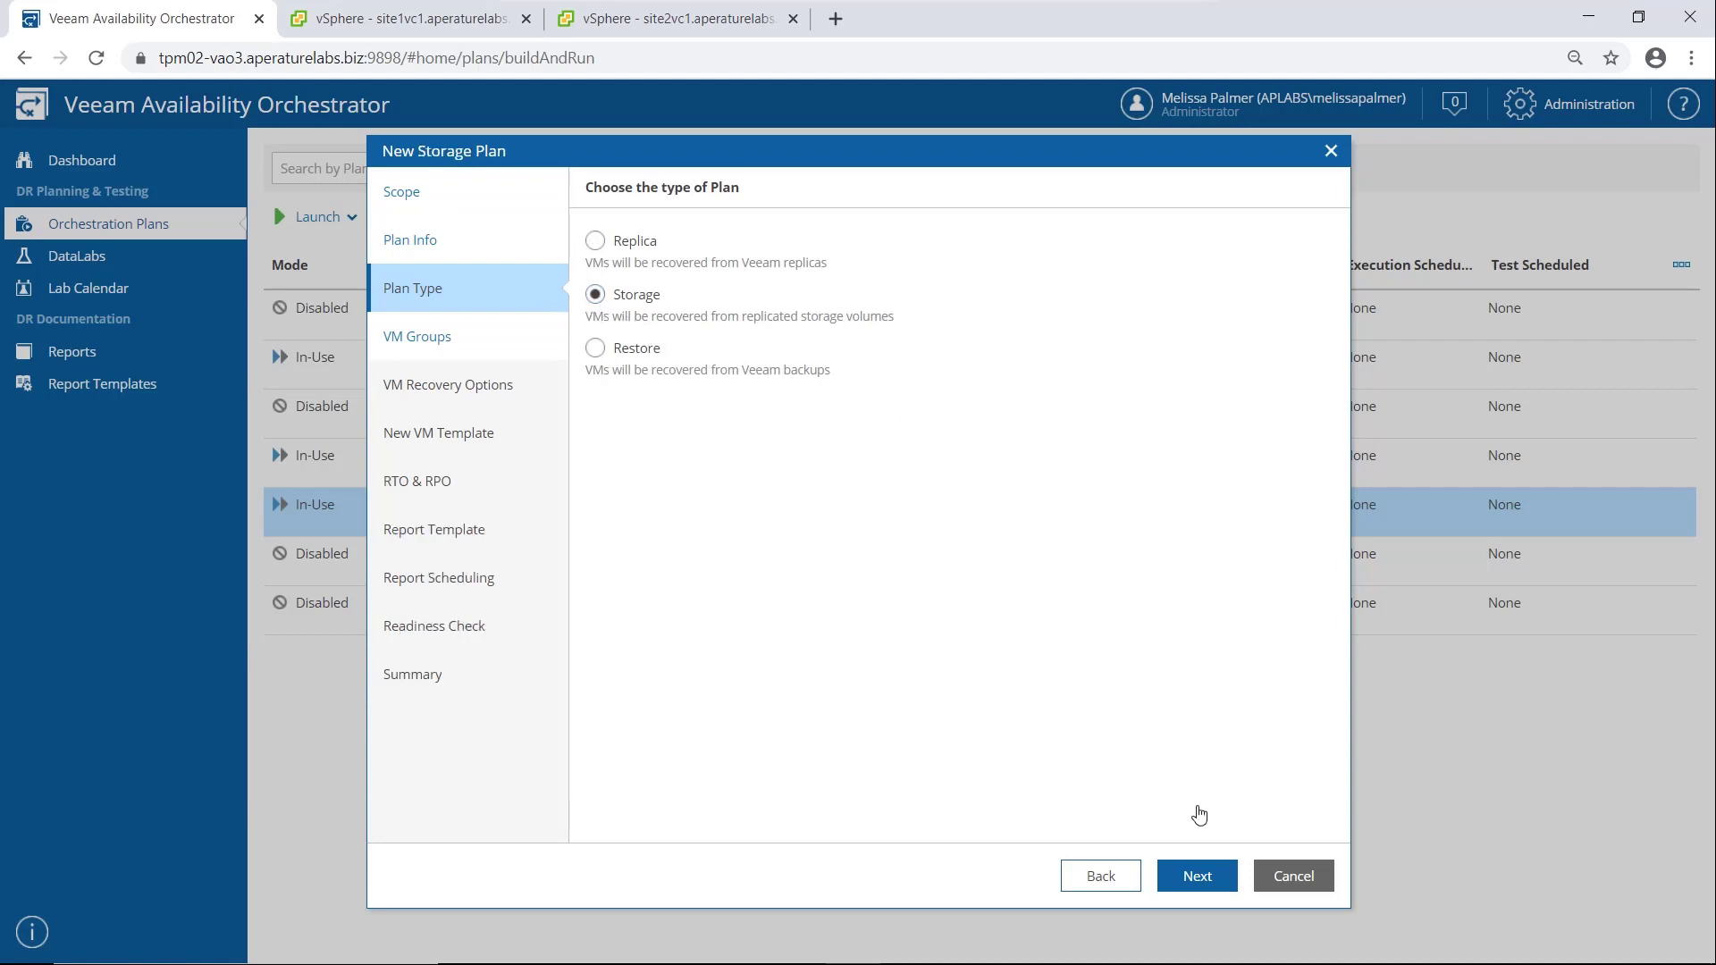
click(1192, 880)
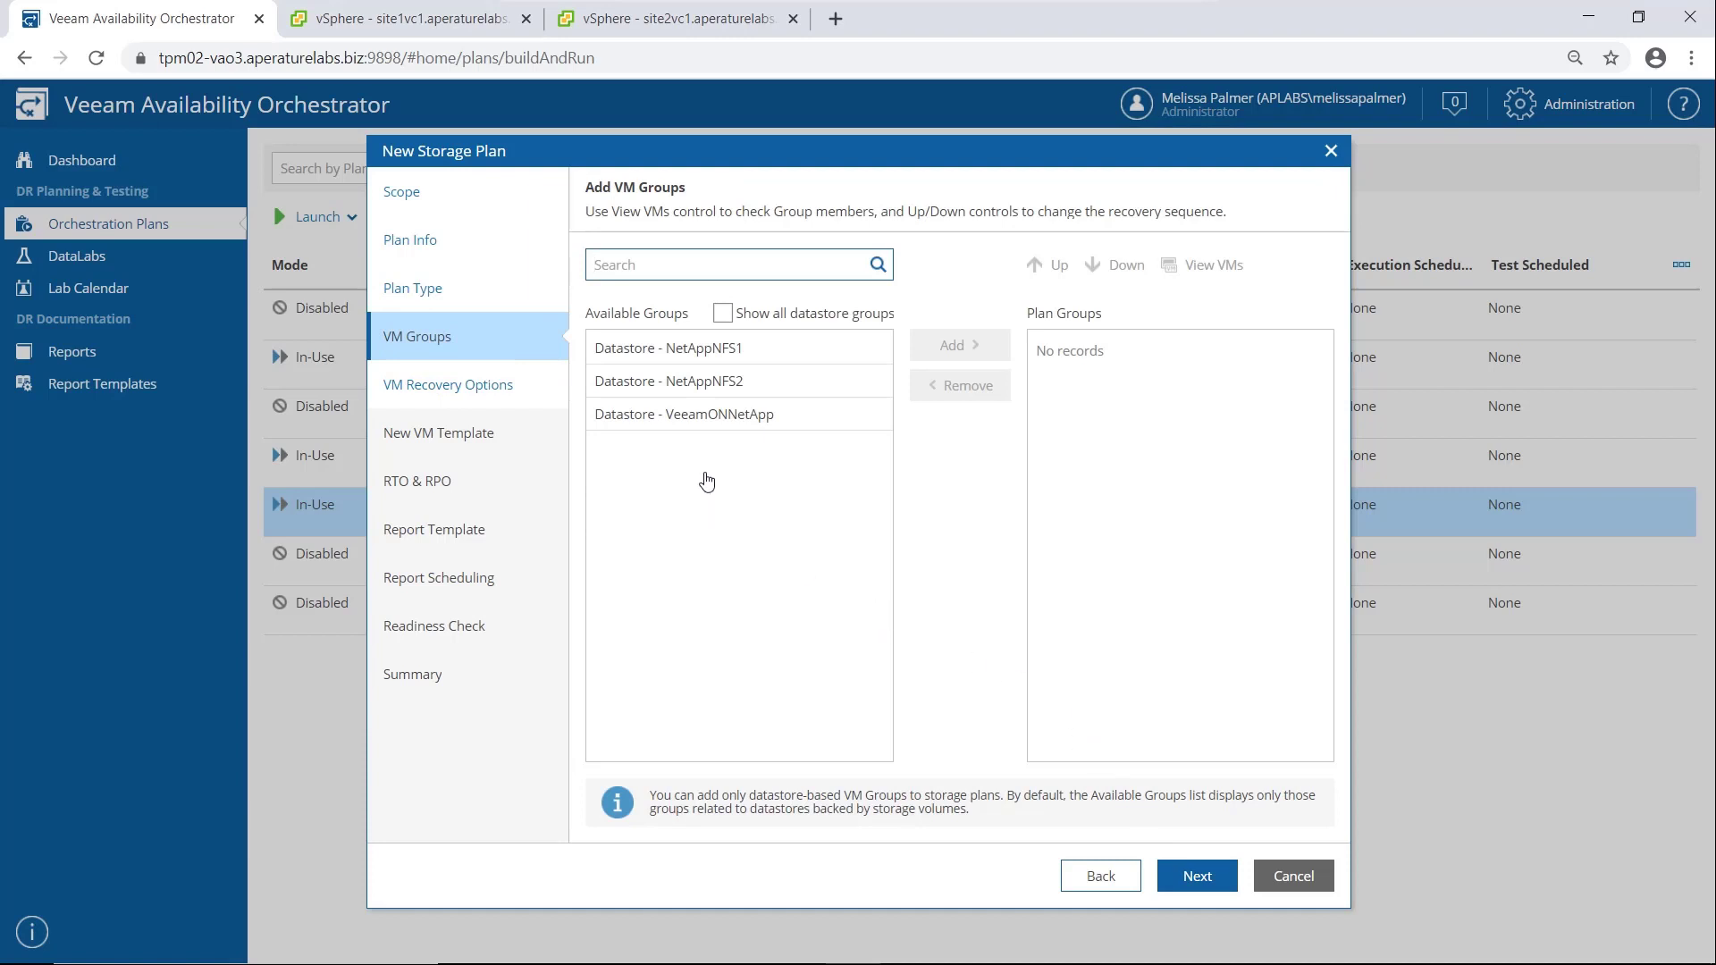
click(642, 417)
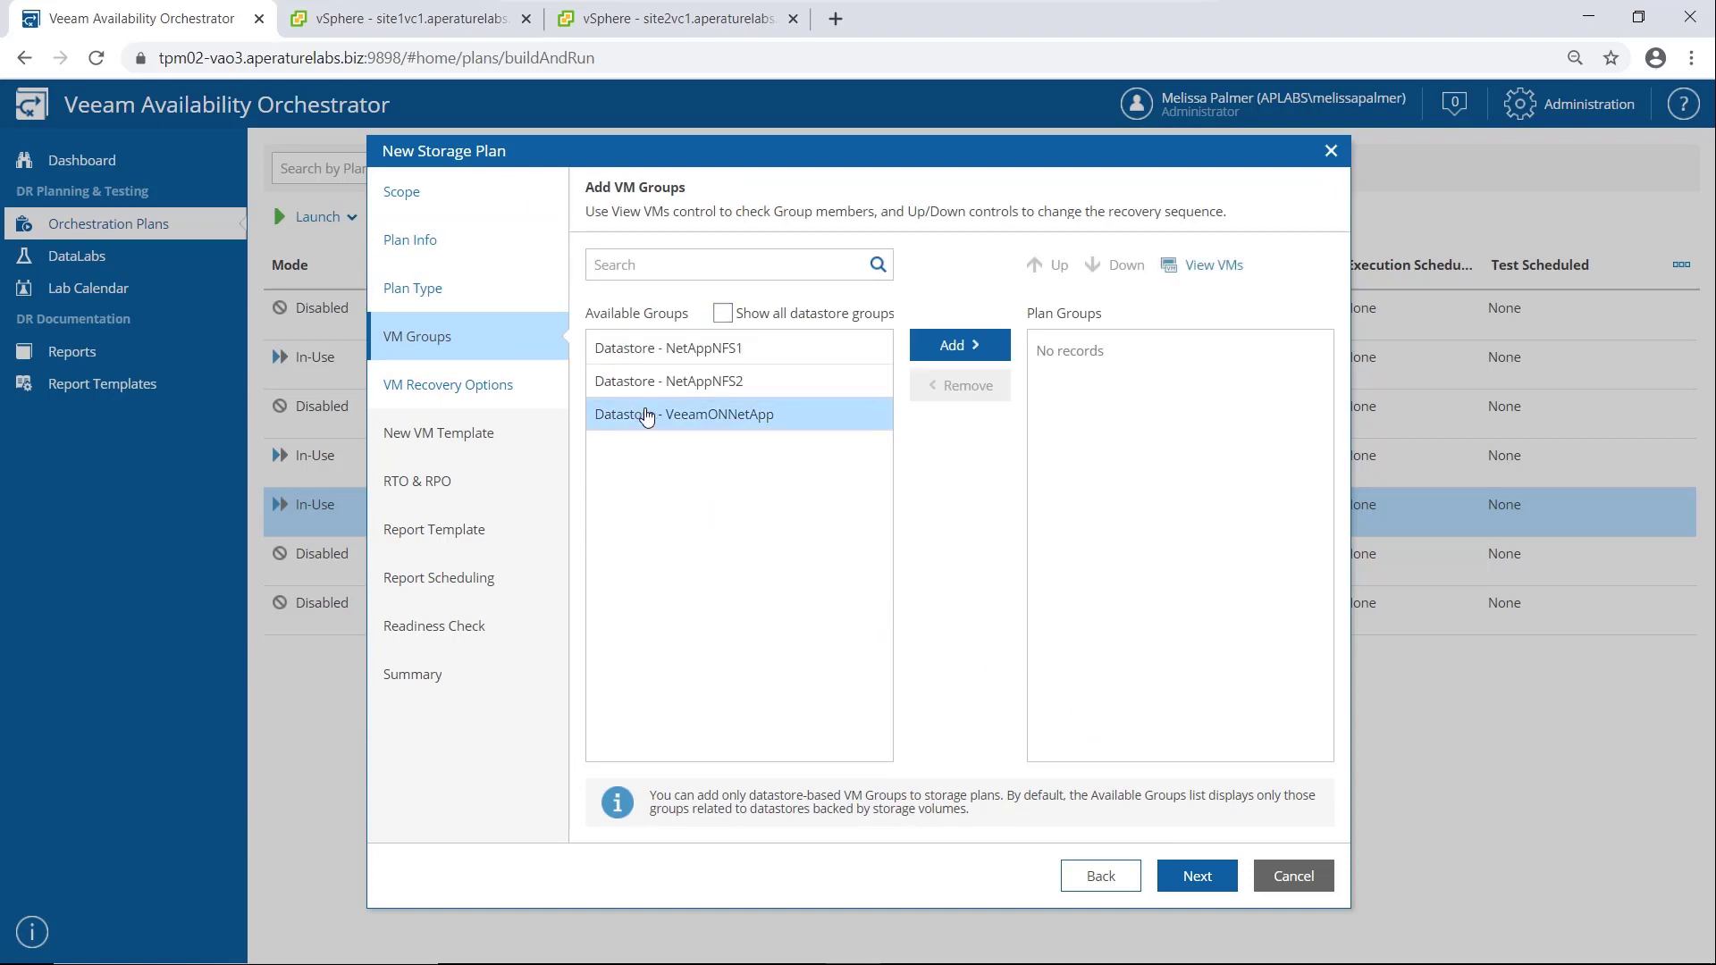
click(952, 354)
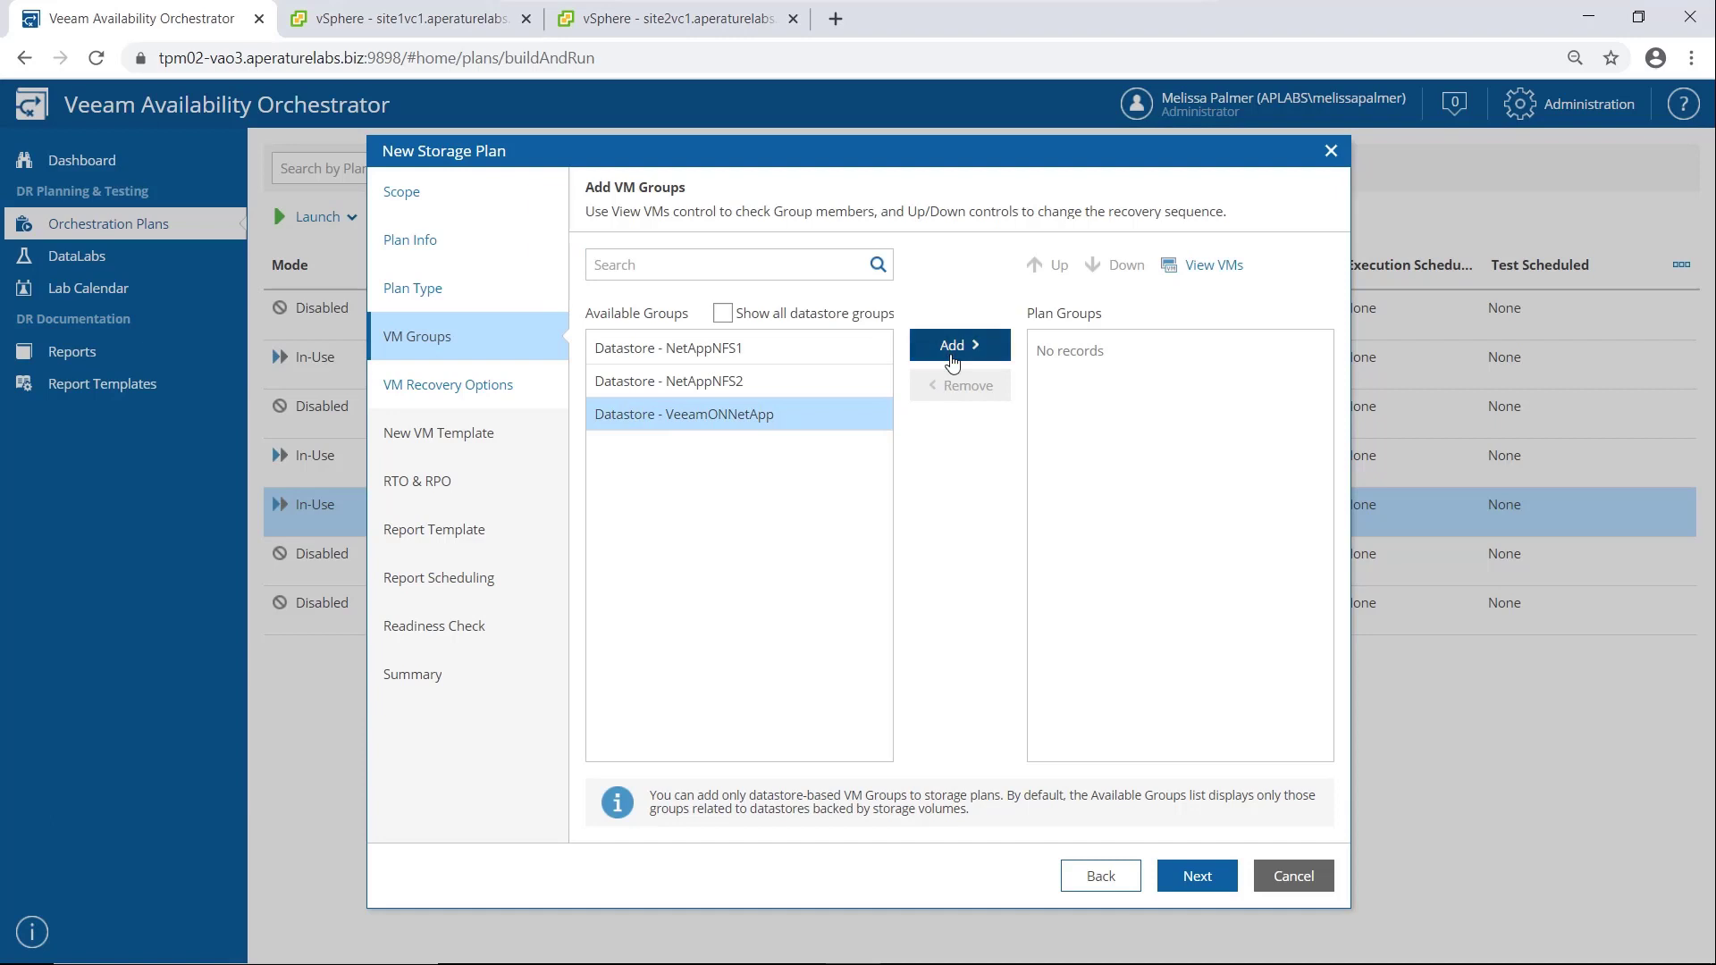
click(1196, 878)
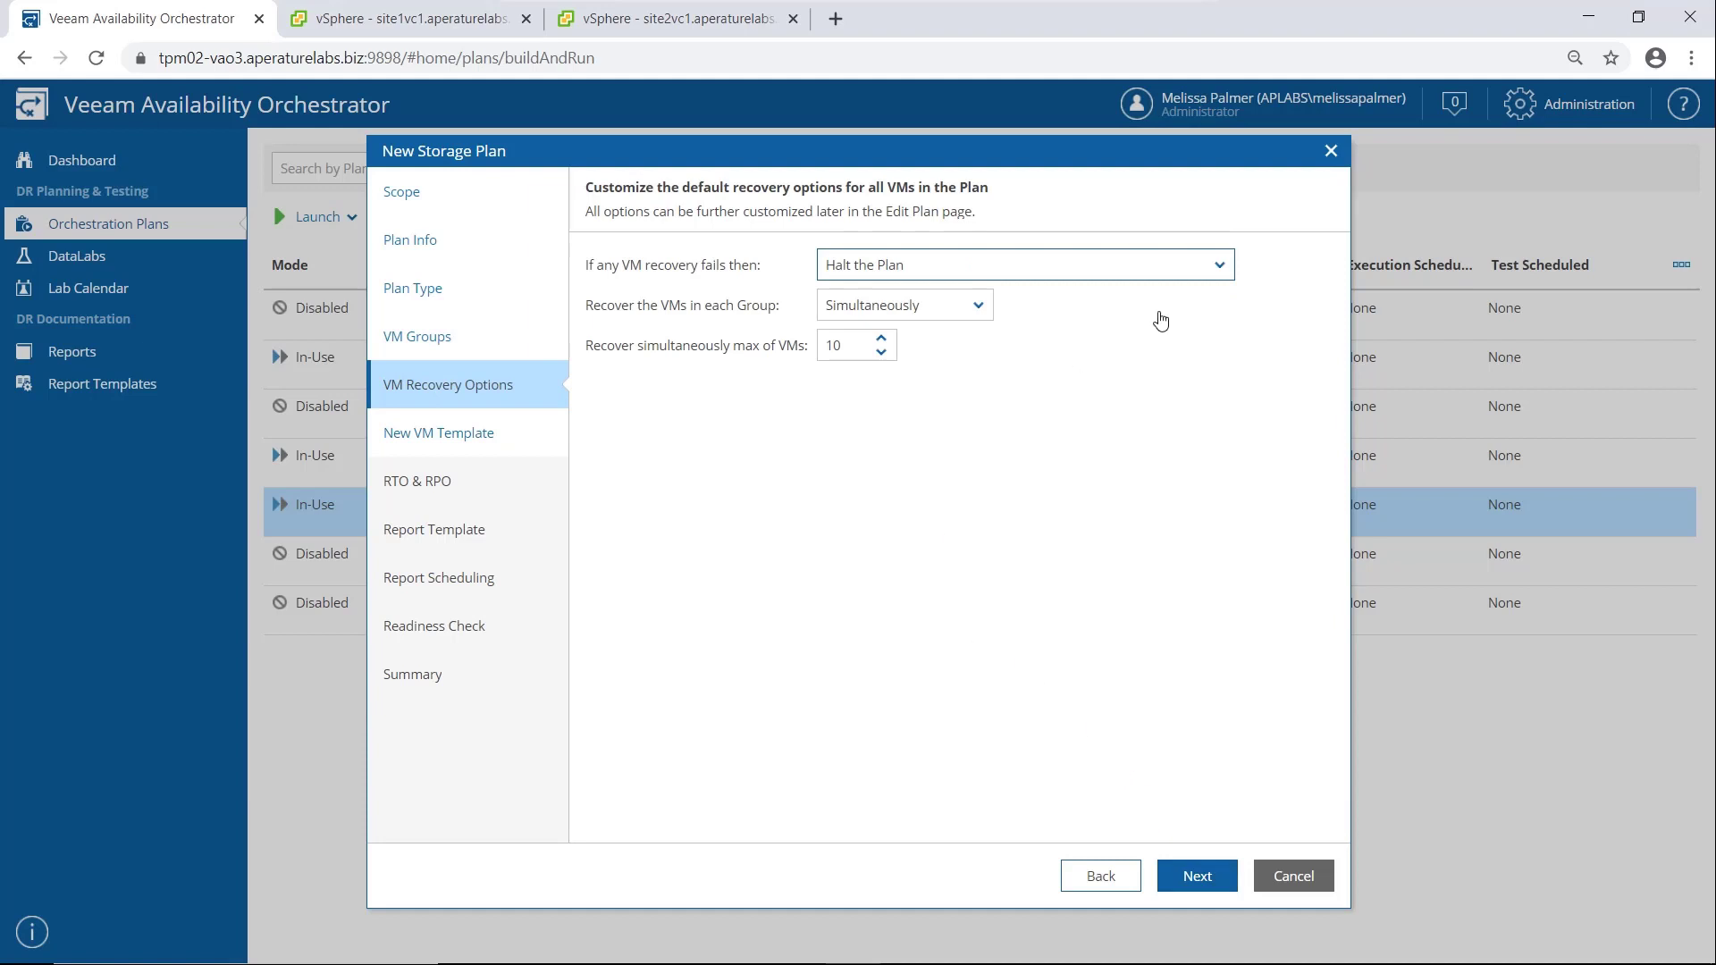
Keep the recovery options to halt the plan on failure and recover VMs simultaneously
click(1223, 265)
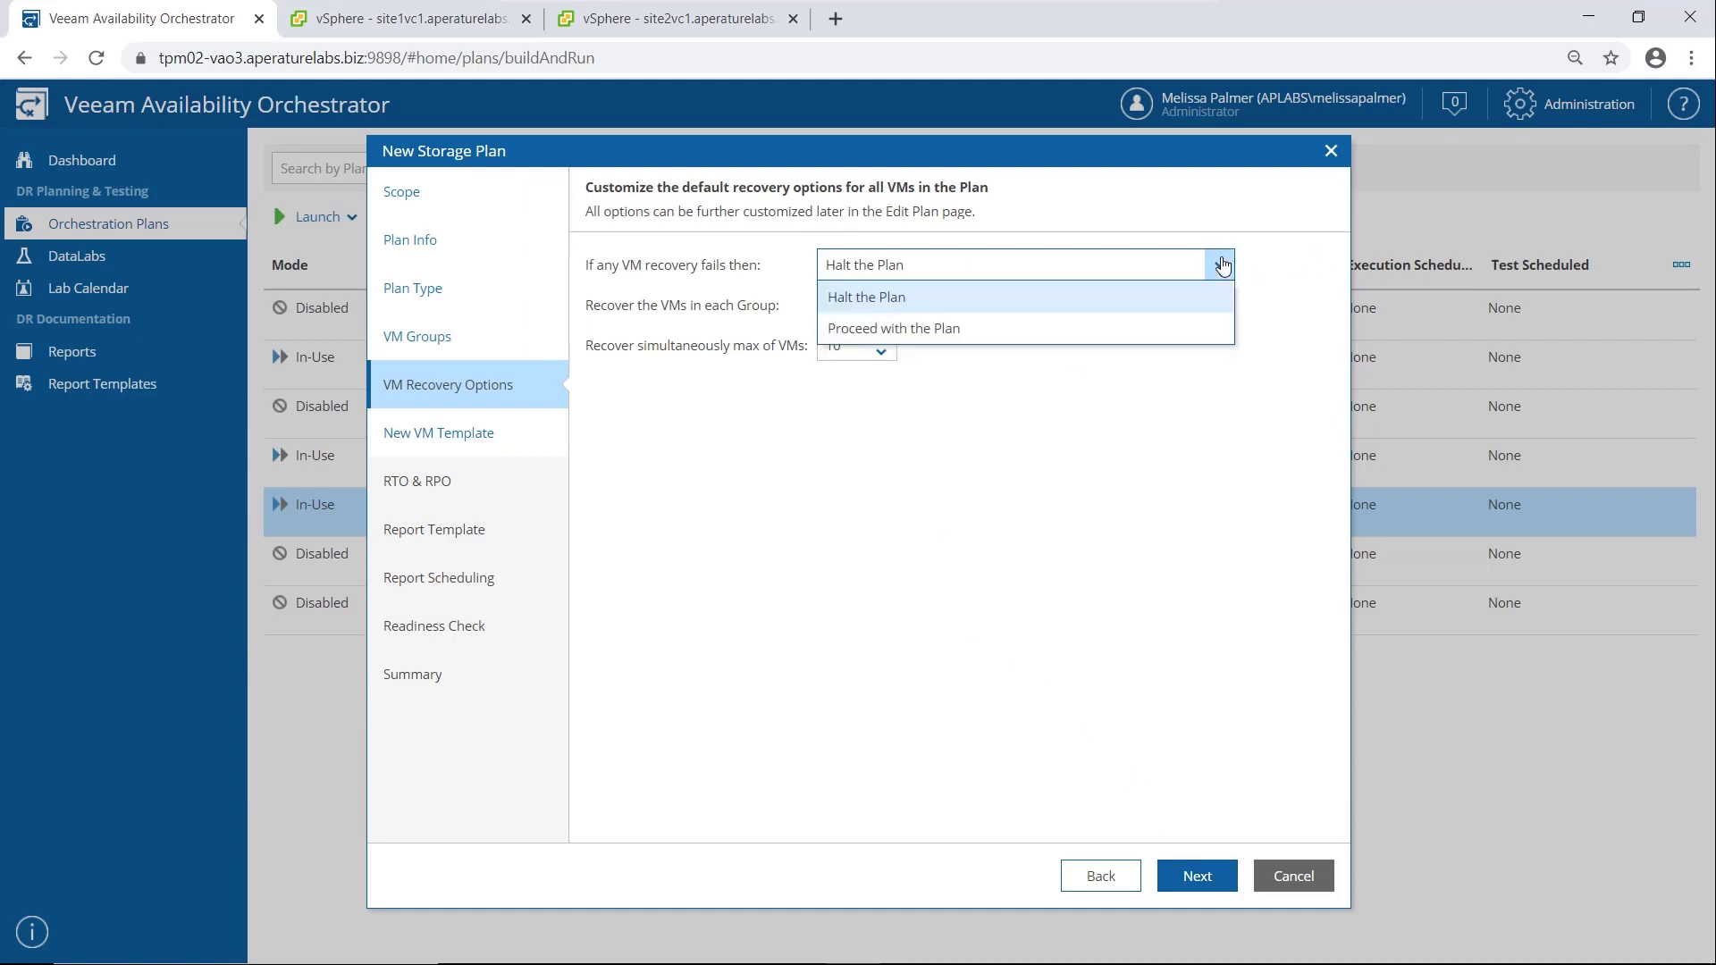
click(1222, 266)
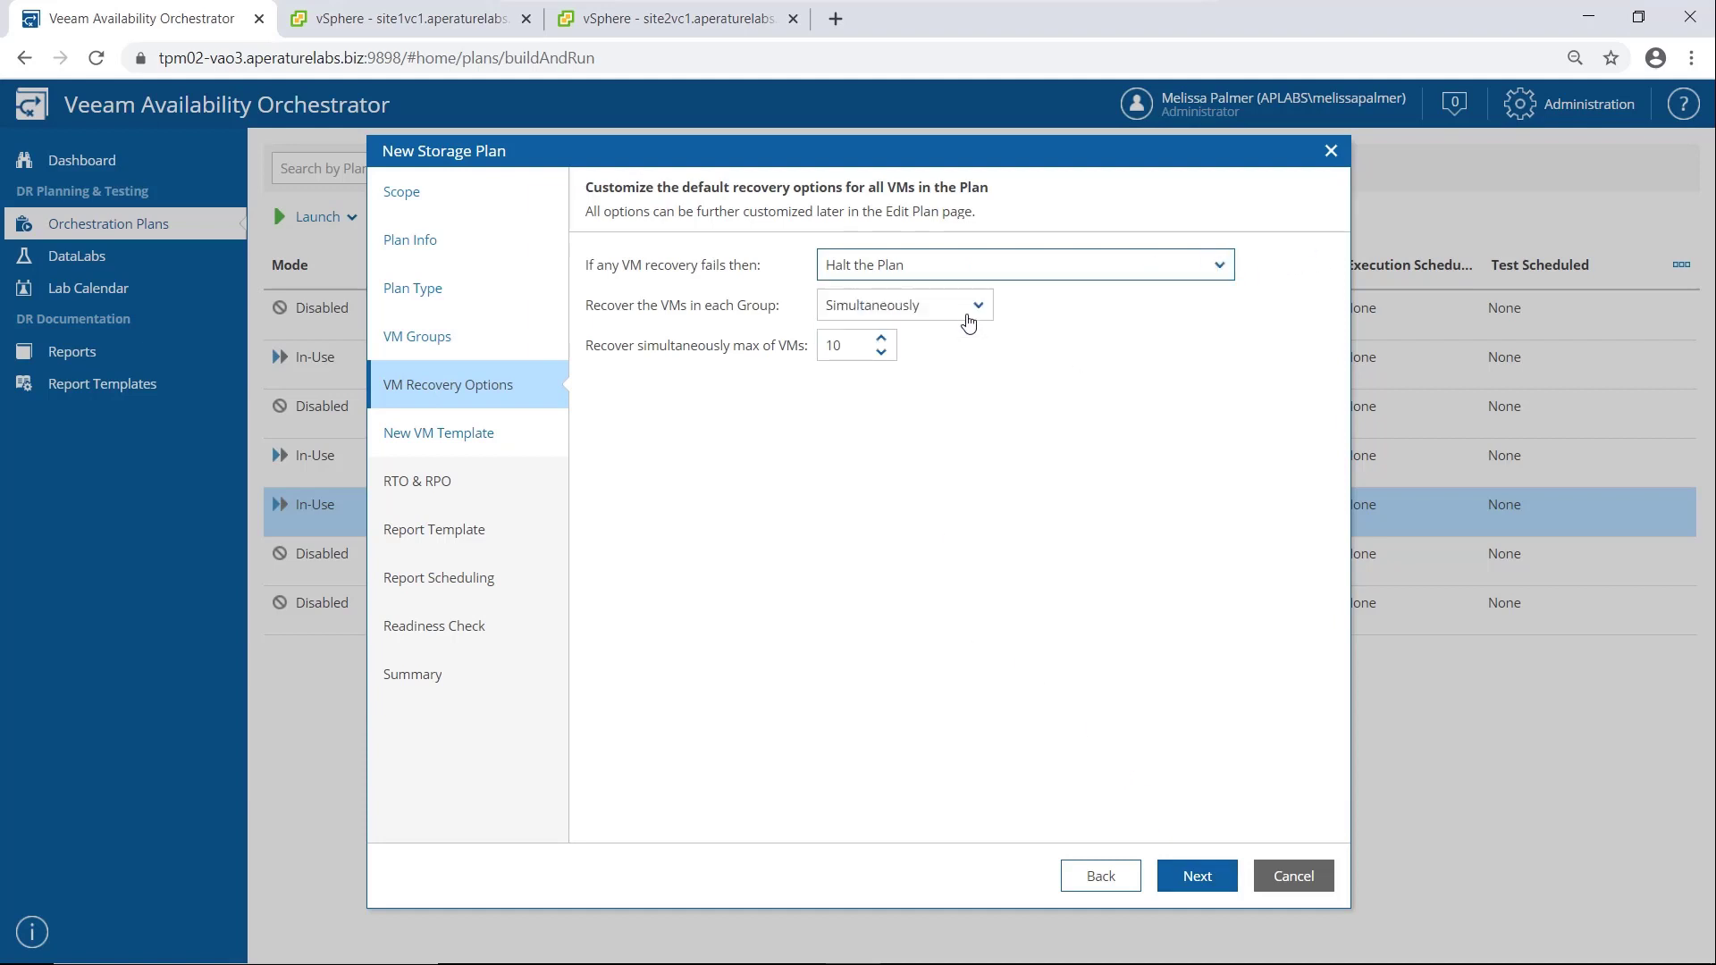
click(980, 308)
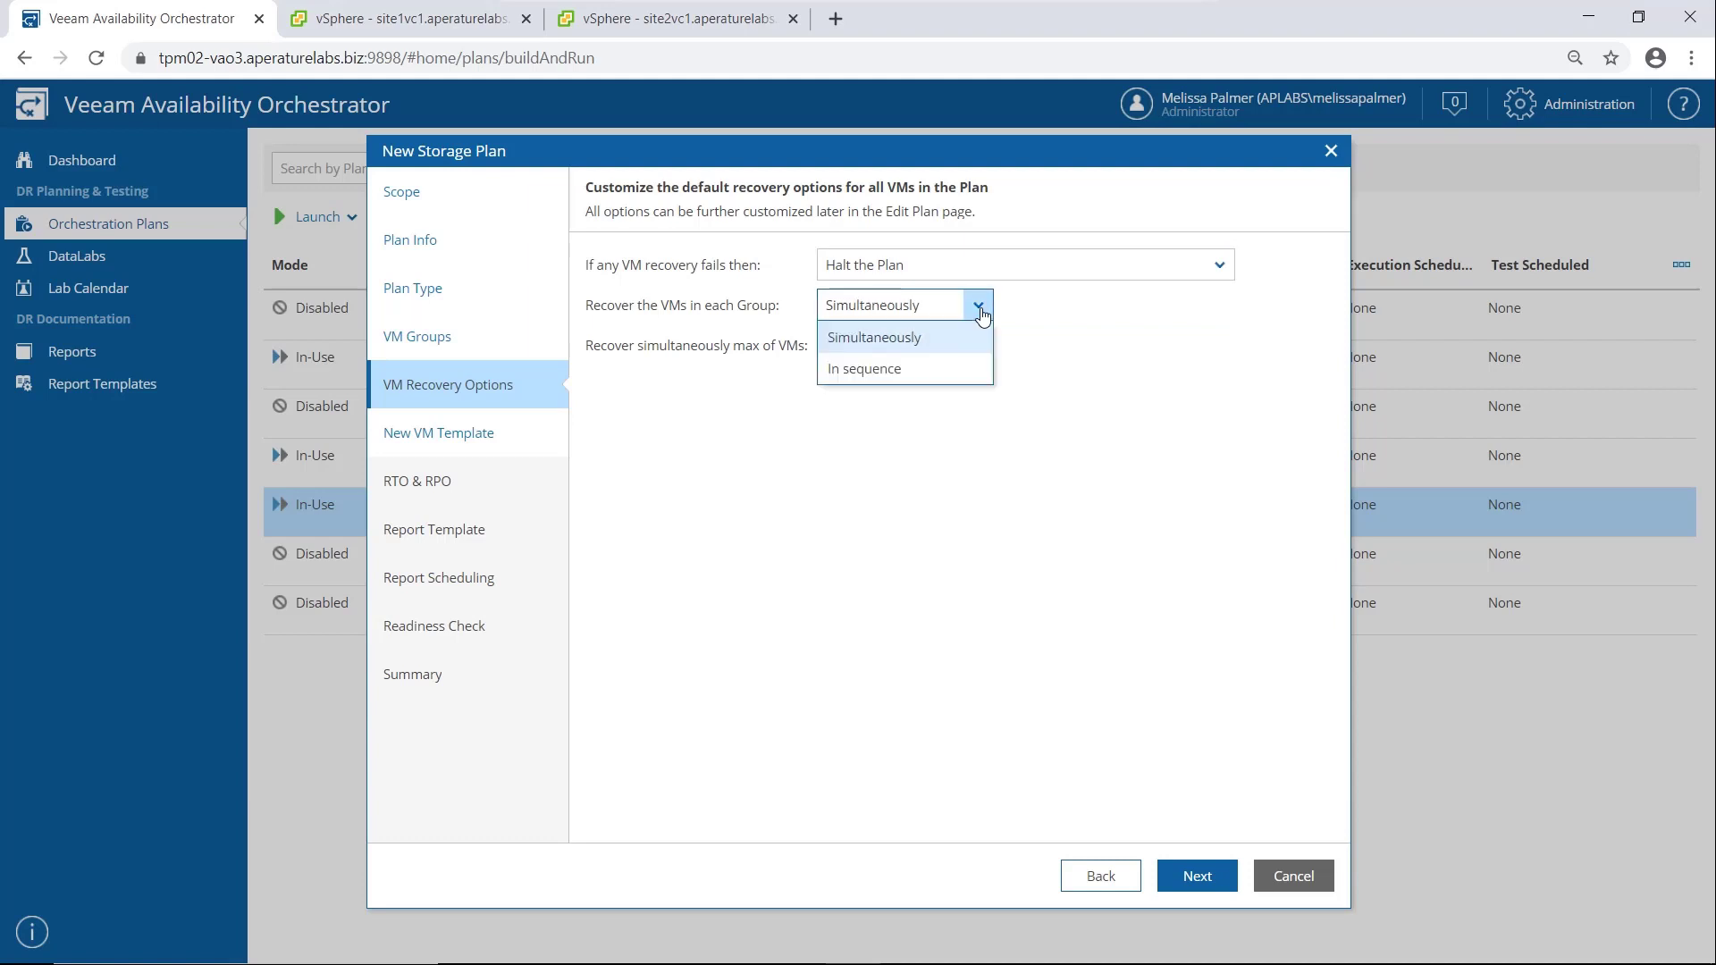
click(979, 308)
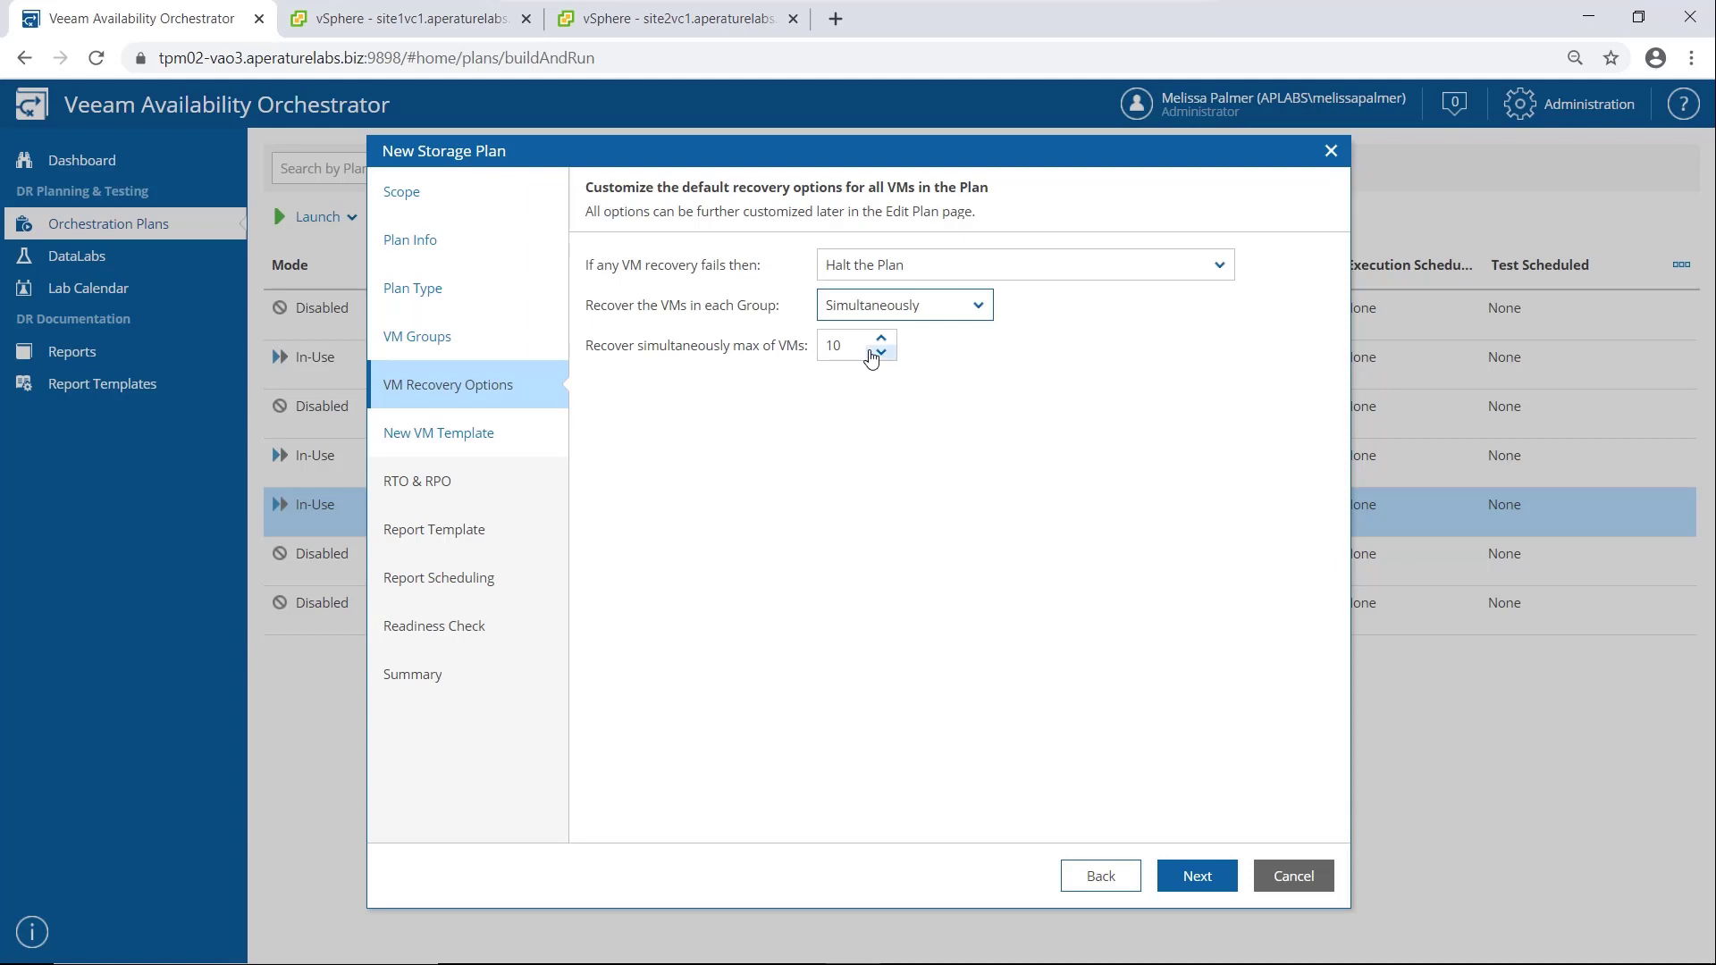
click(1186, 869)
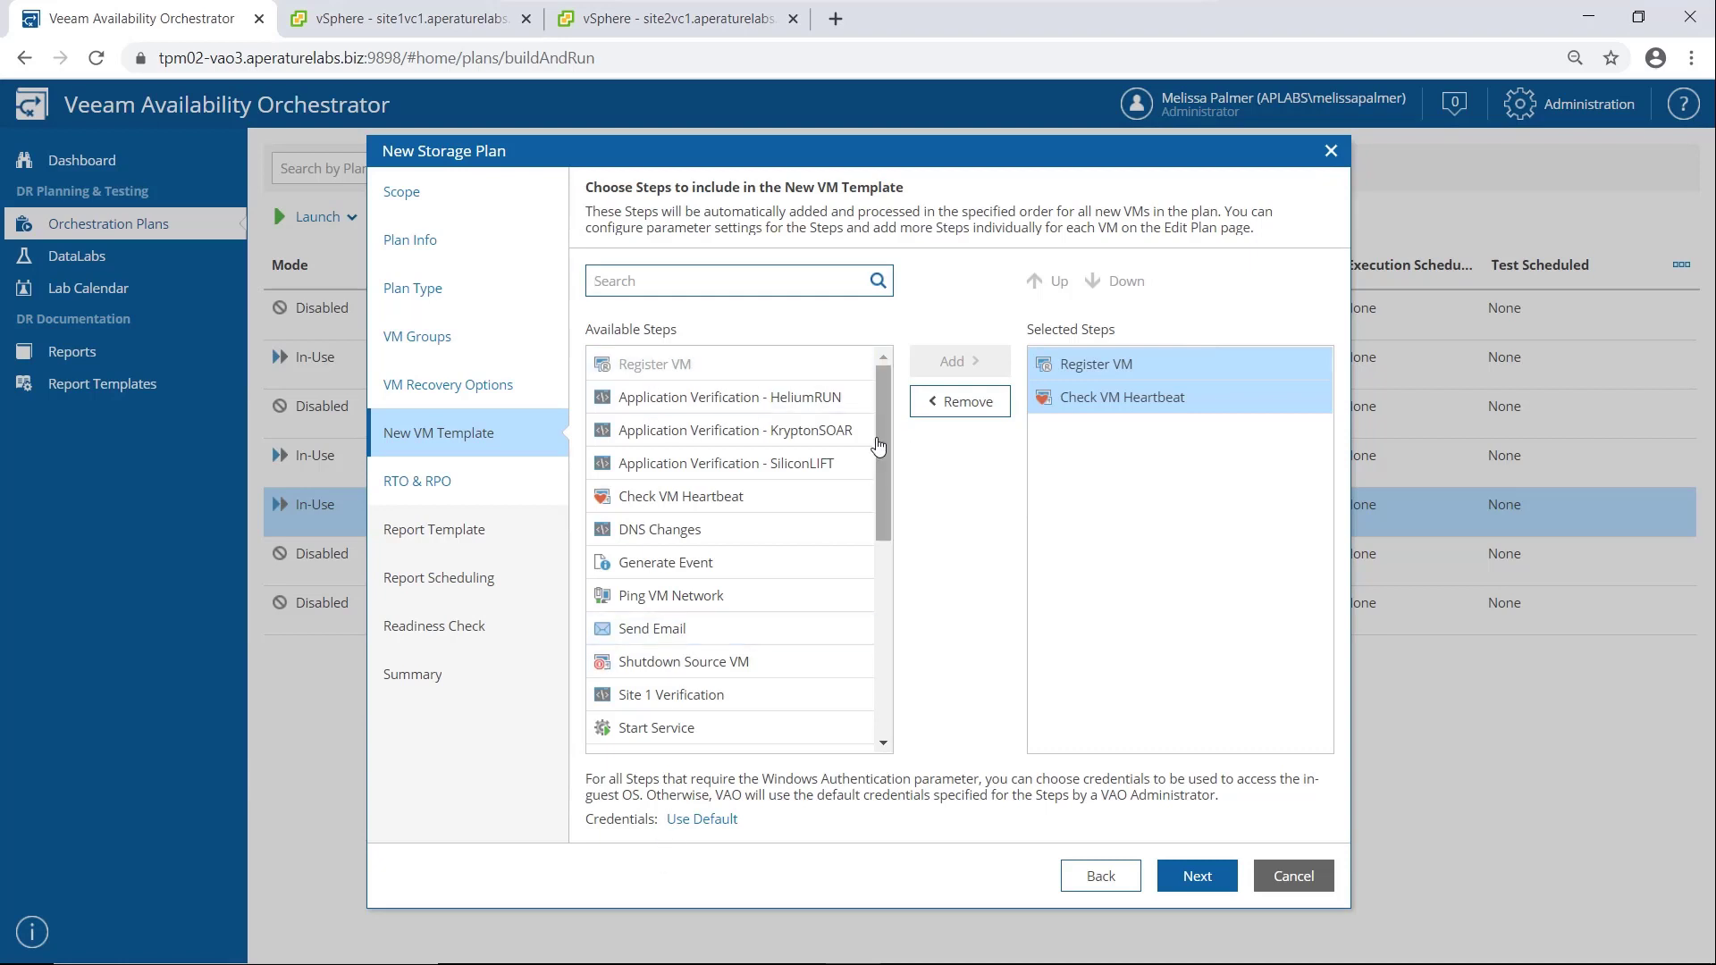
Accept the default VM template steps, RTO and RPO, report template, scheduling and readiness check, and finish creating the plan
drag(878, 446, 896, 694)
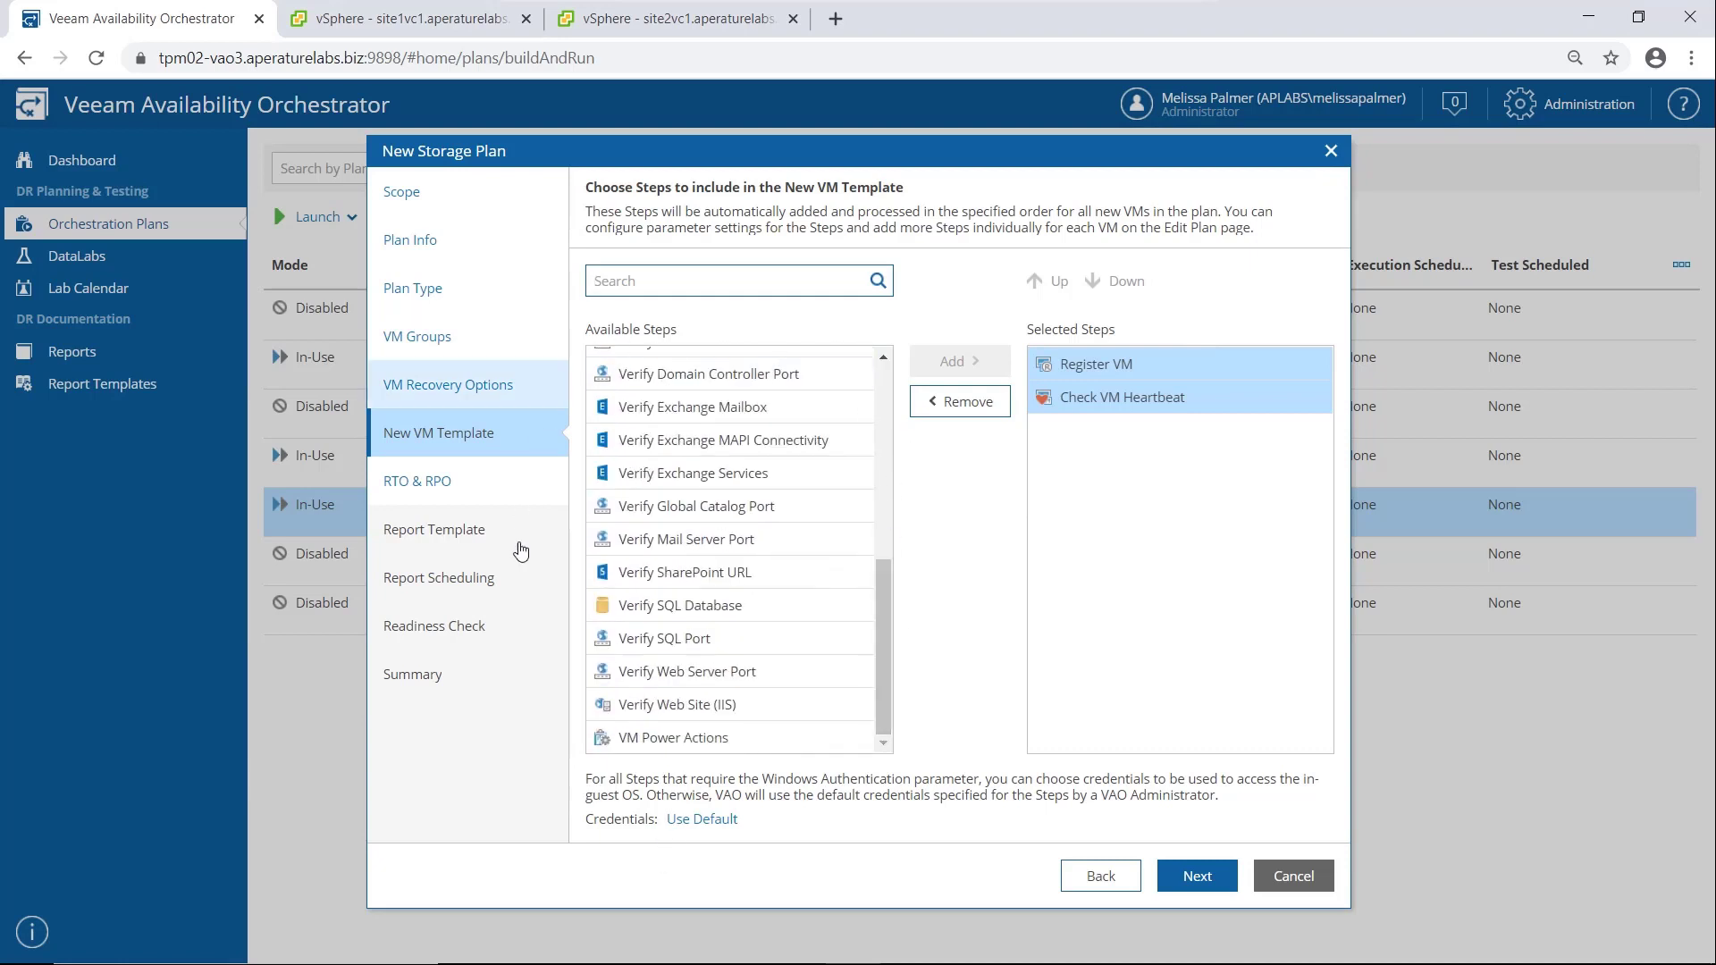
click(1227, 881)
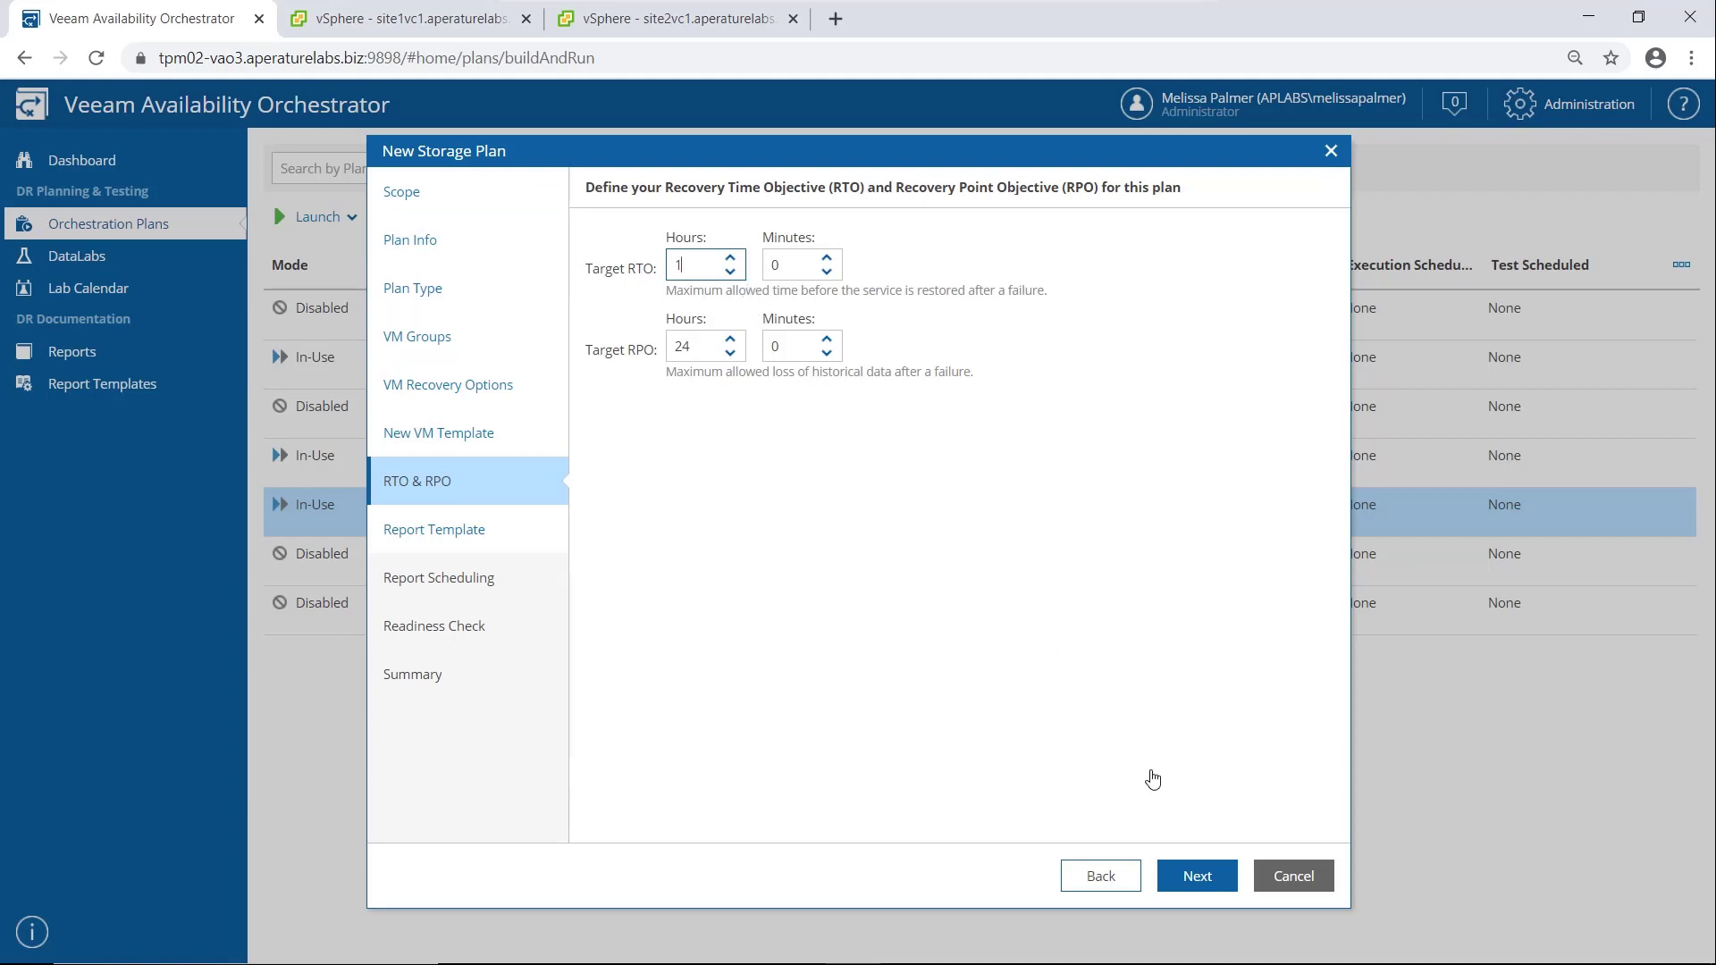
click(1198, 877)
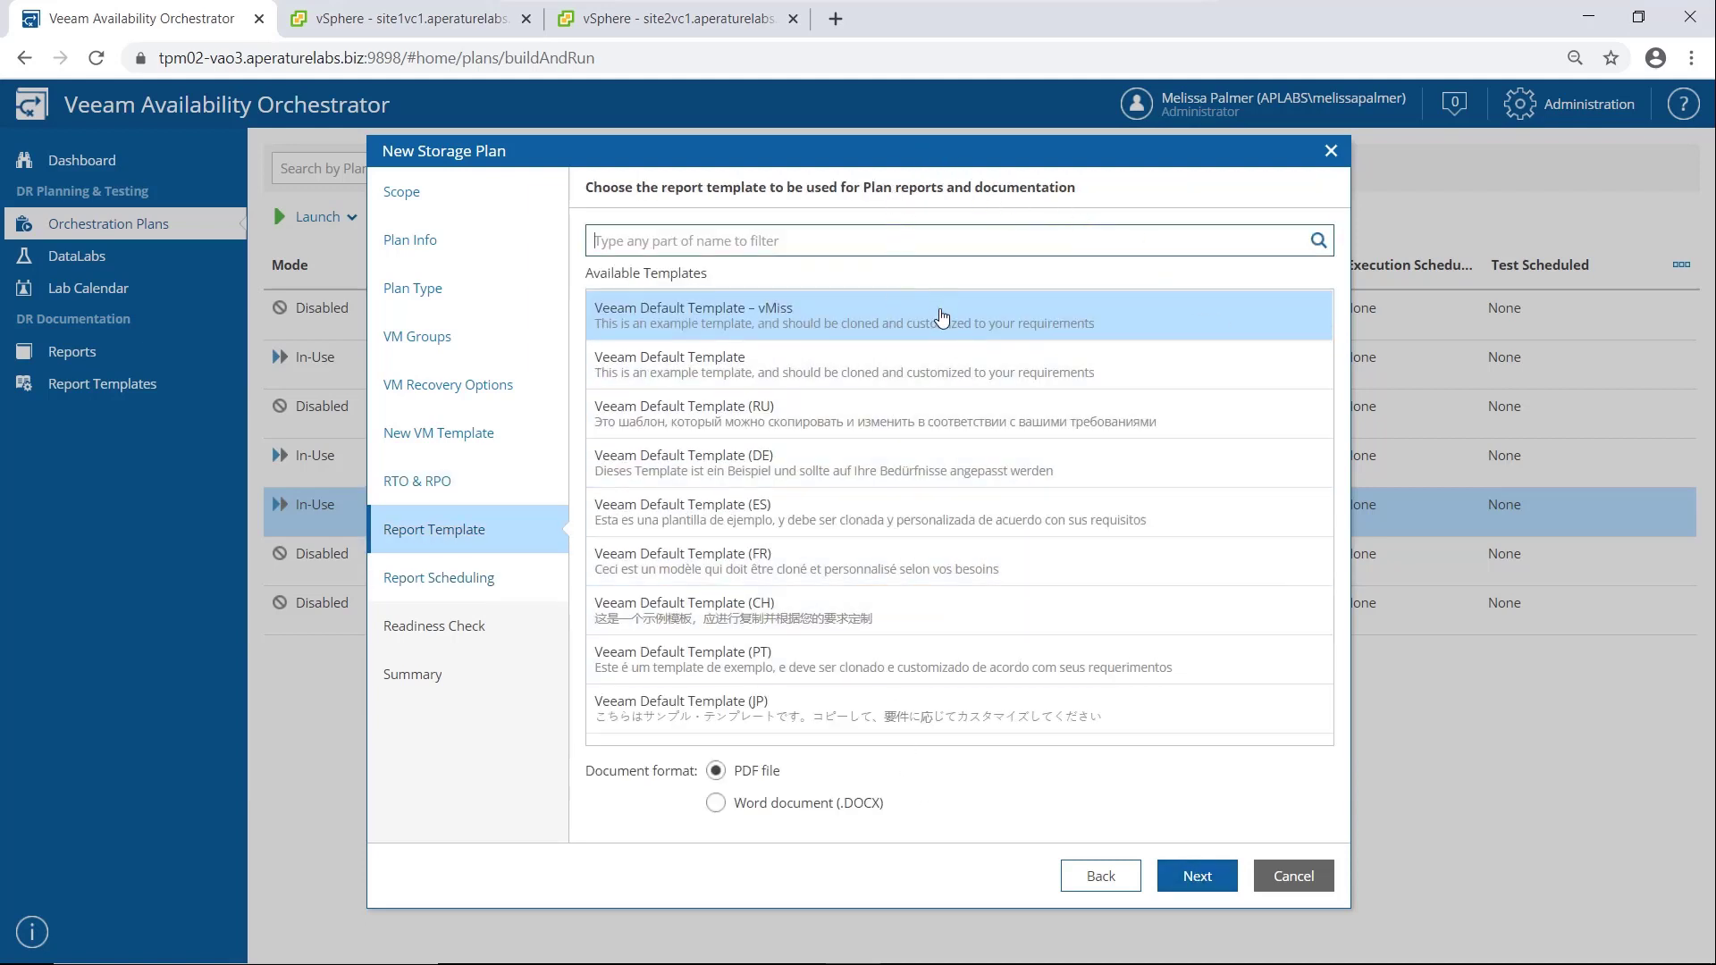
click(1197, 894)
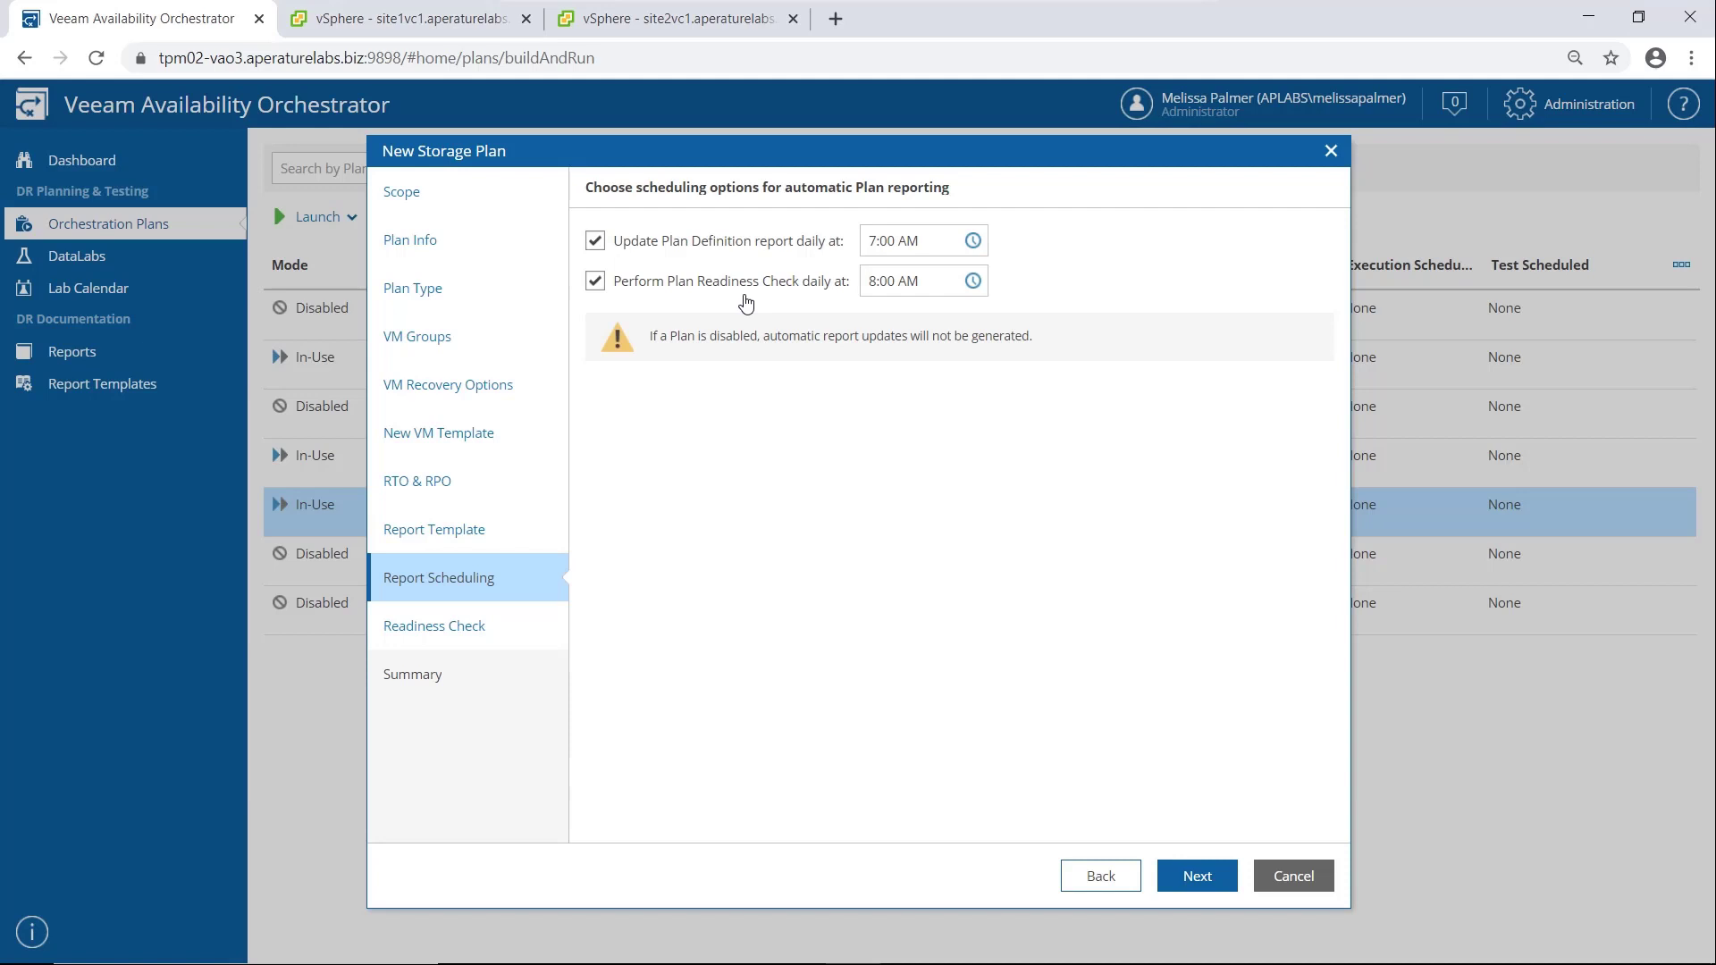
click(1197, 876)
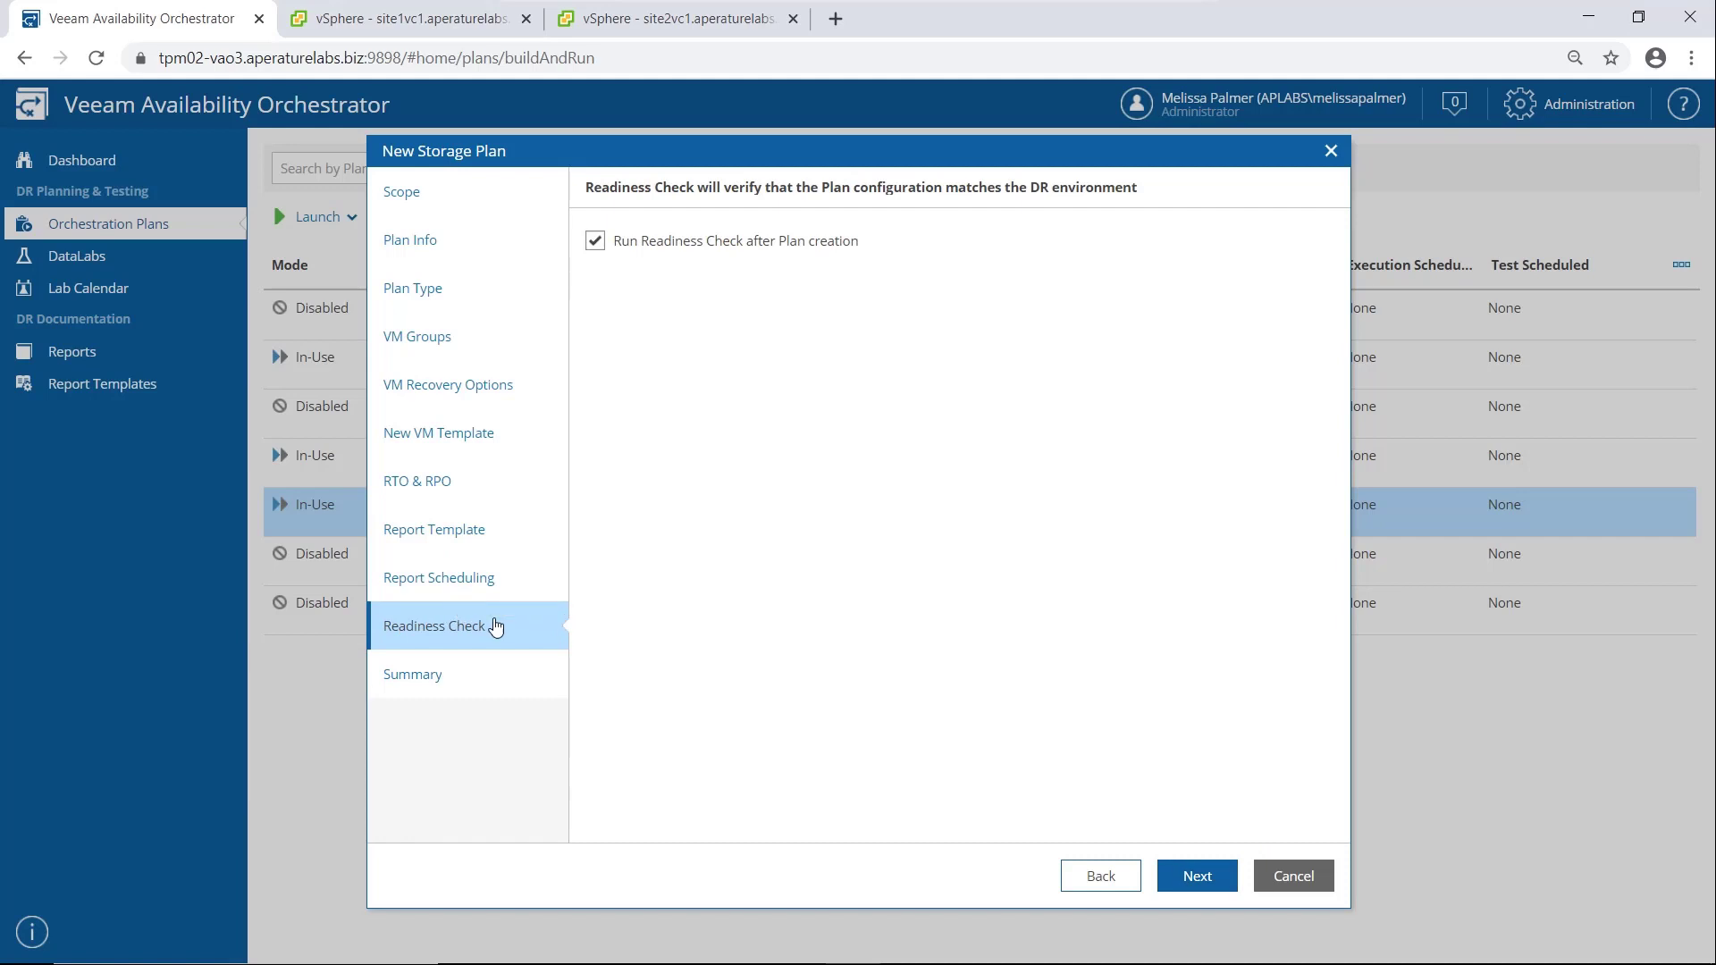
click(1198, 874)
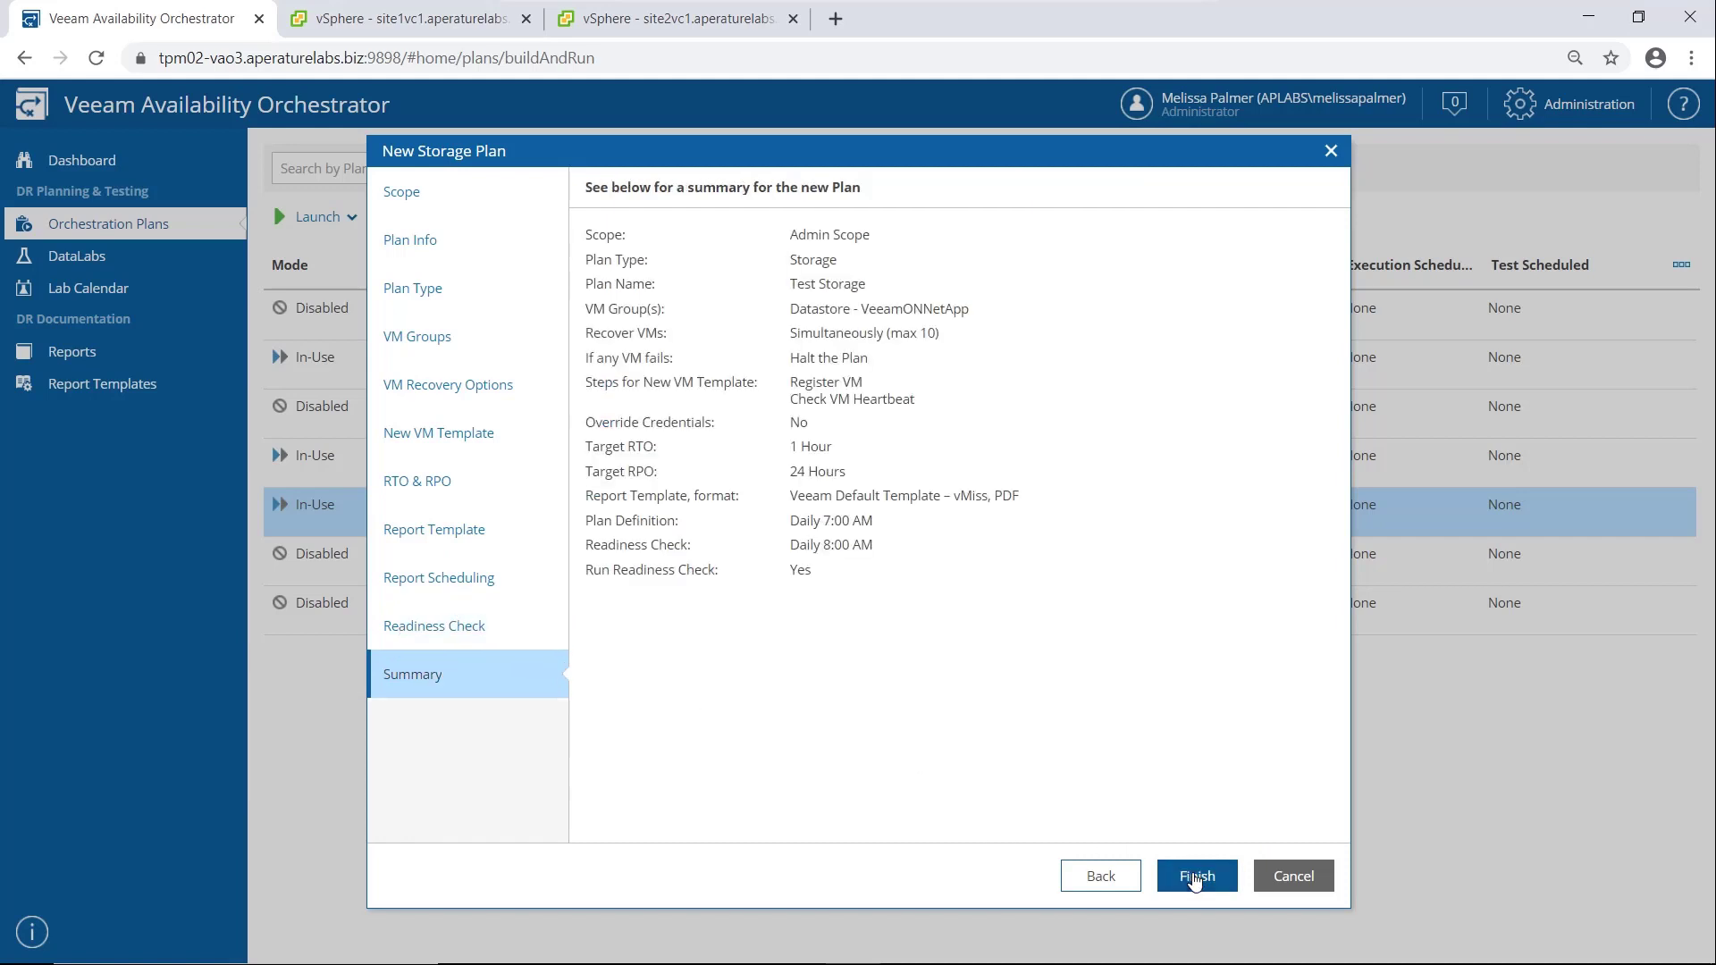
click(1198, 877)
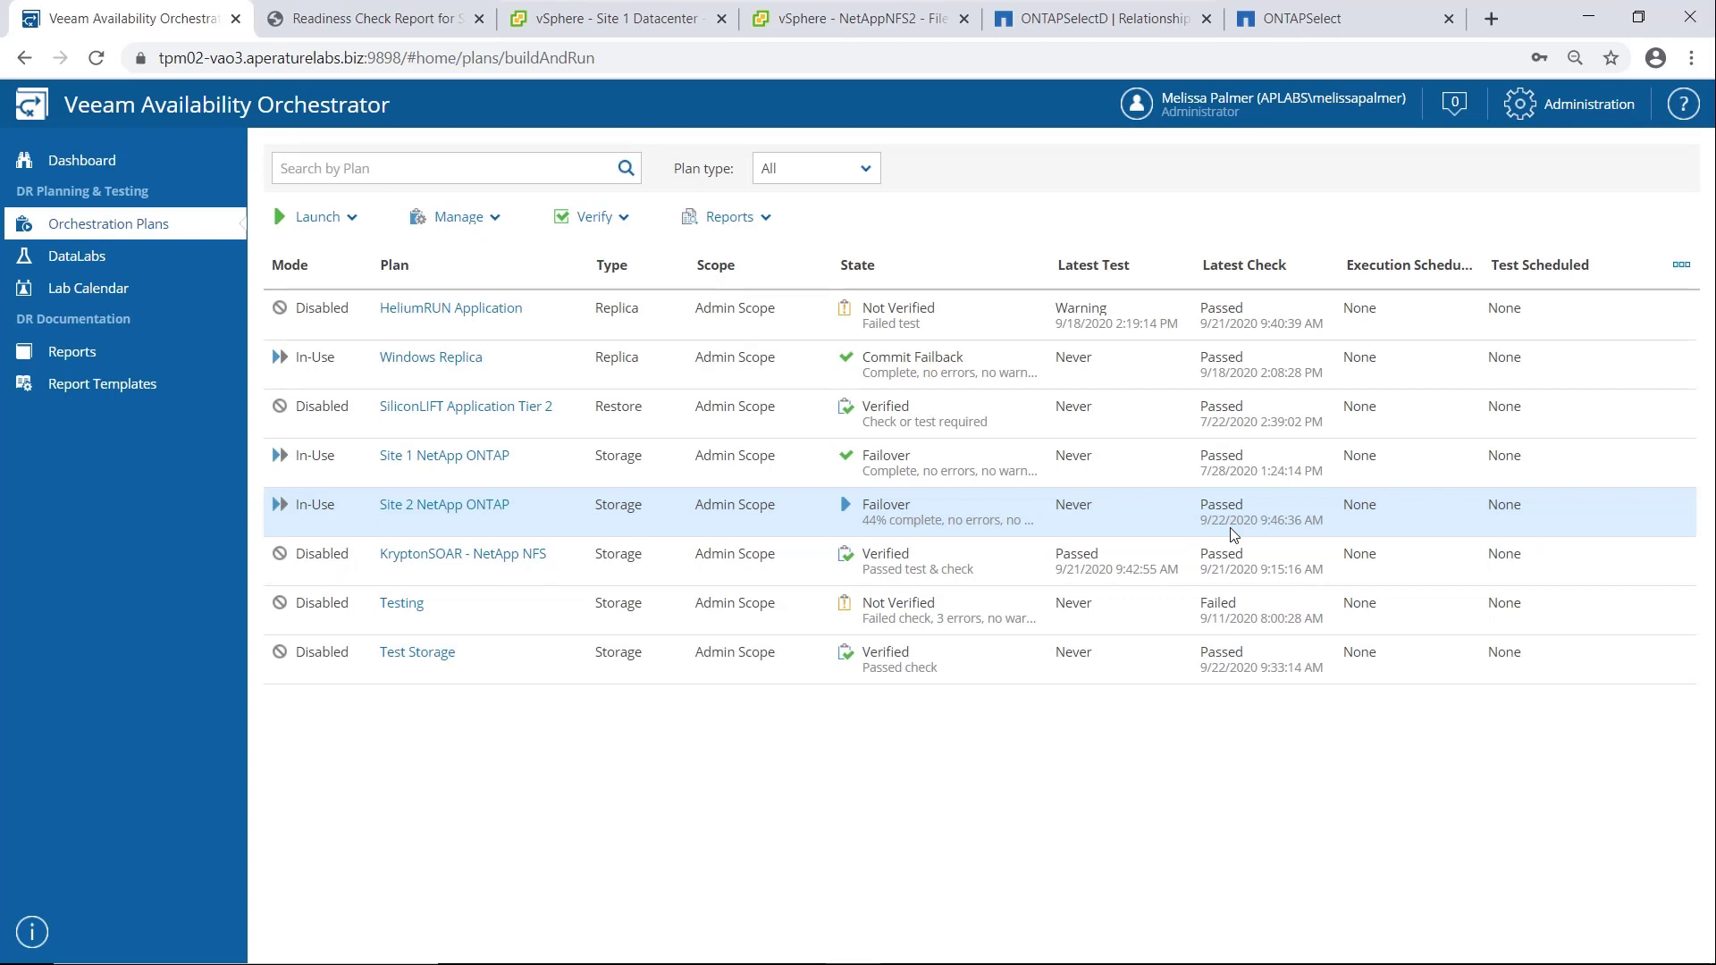
Open the NetAppNFS2 datastore's files in the site 1 vSphere client
click(640, 20)
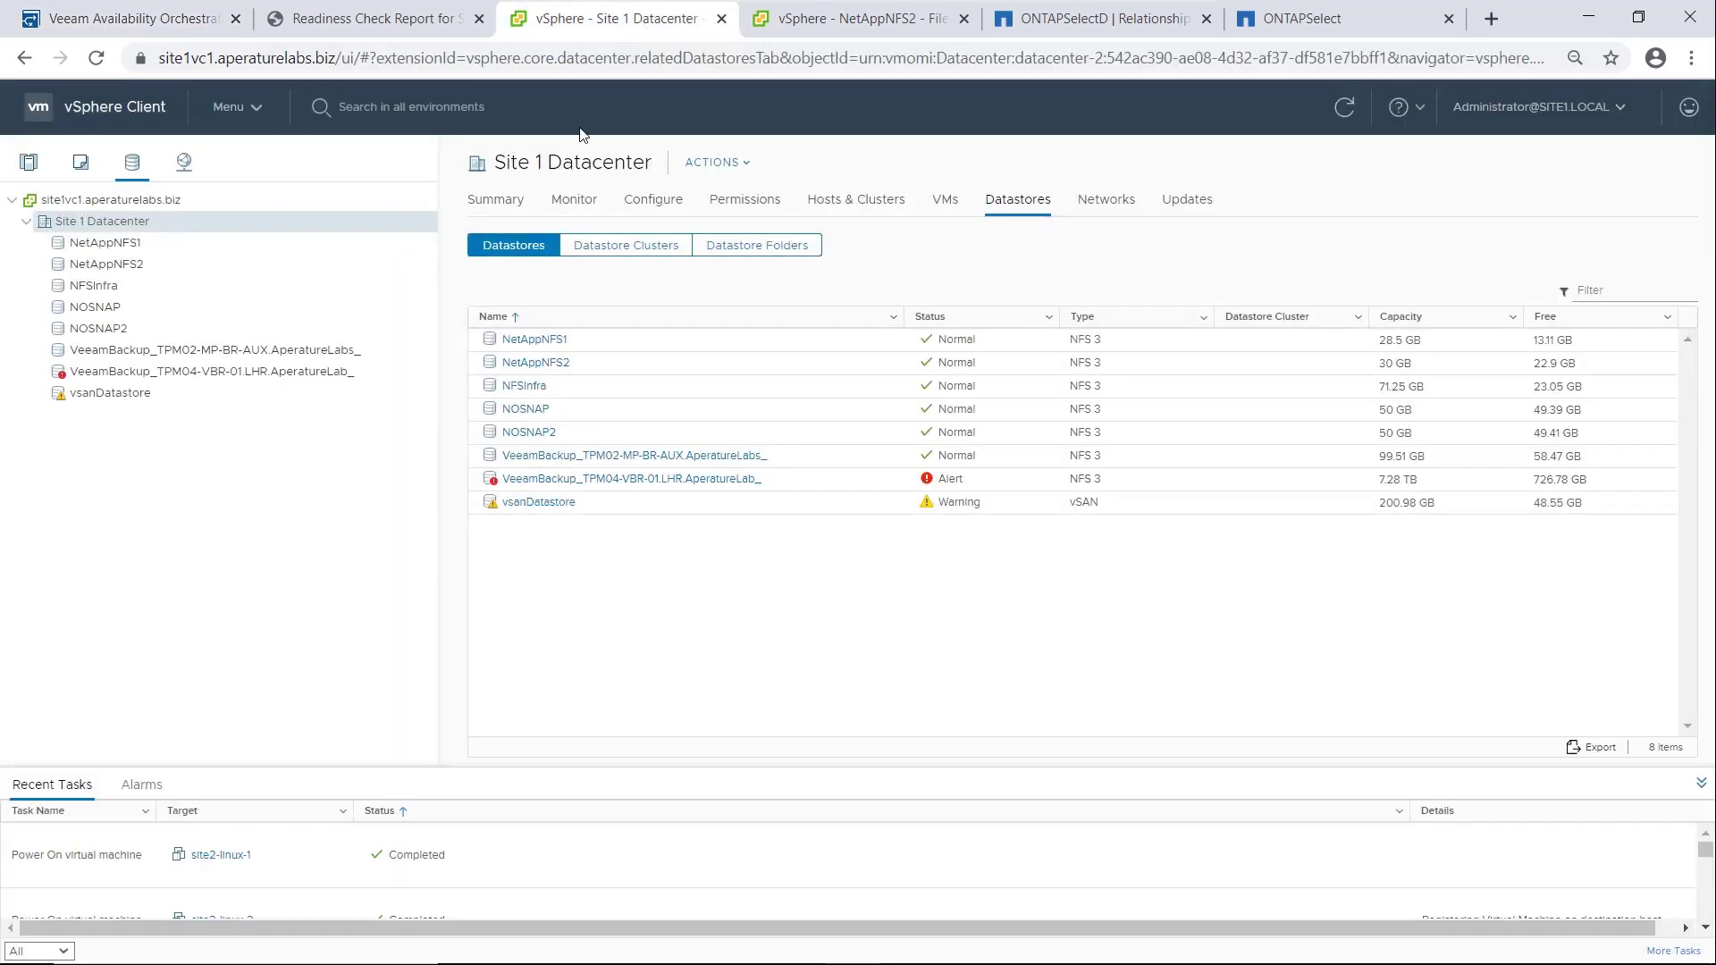
click(186, 269)
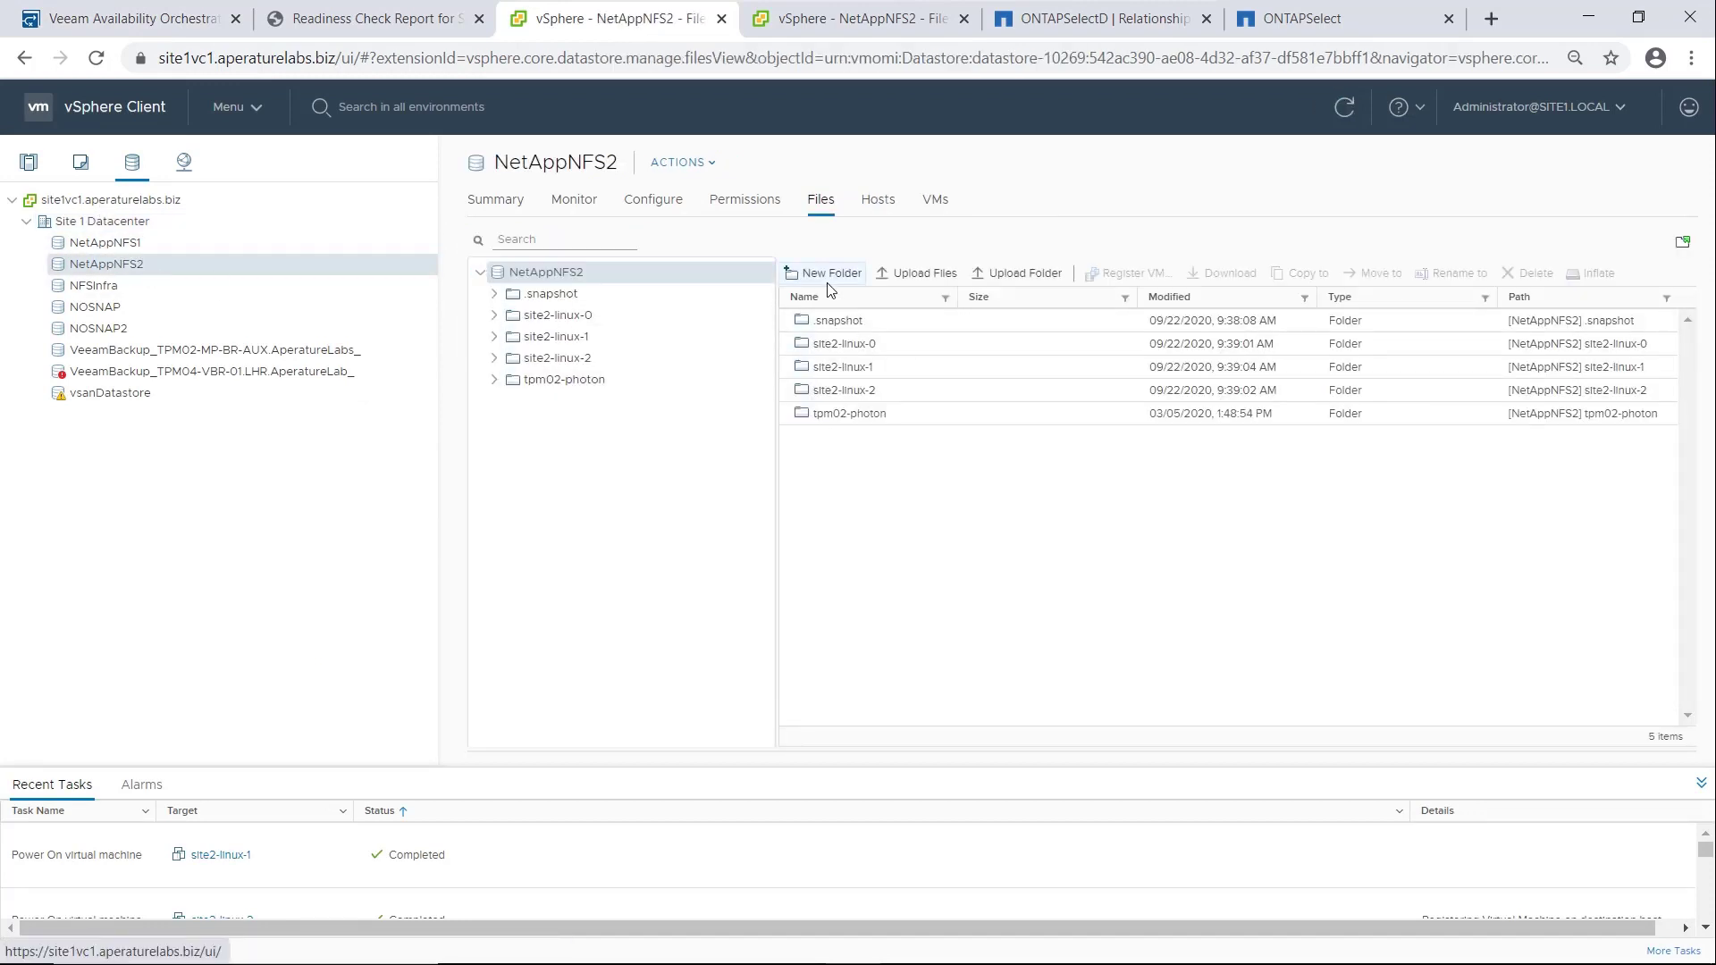
Open the site2-linux-0 VM's summary in the site 1 vSphere client's hosts and clusters inventory
click(28, 166)
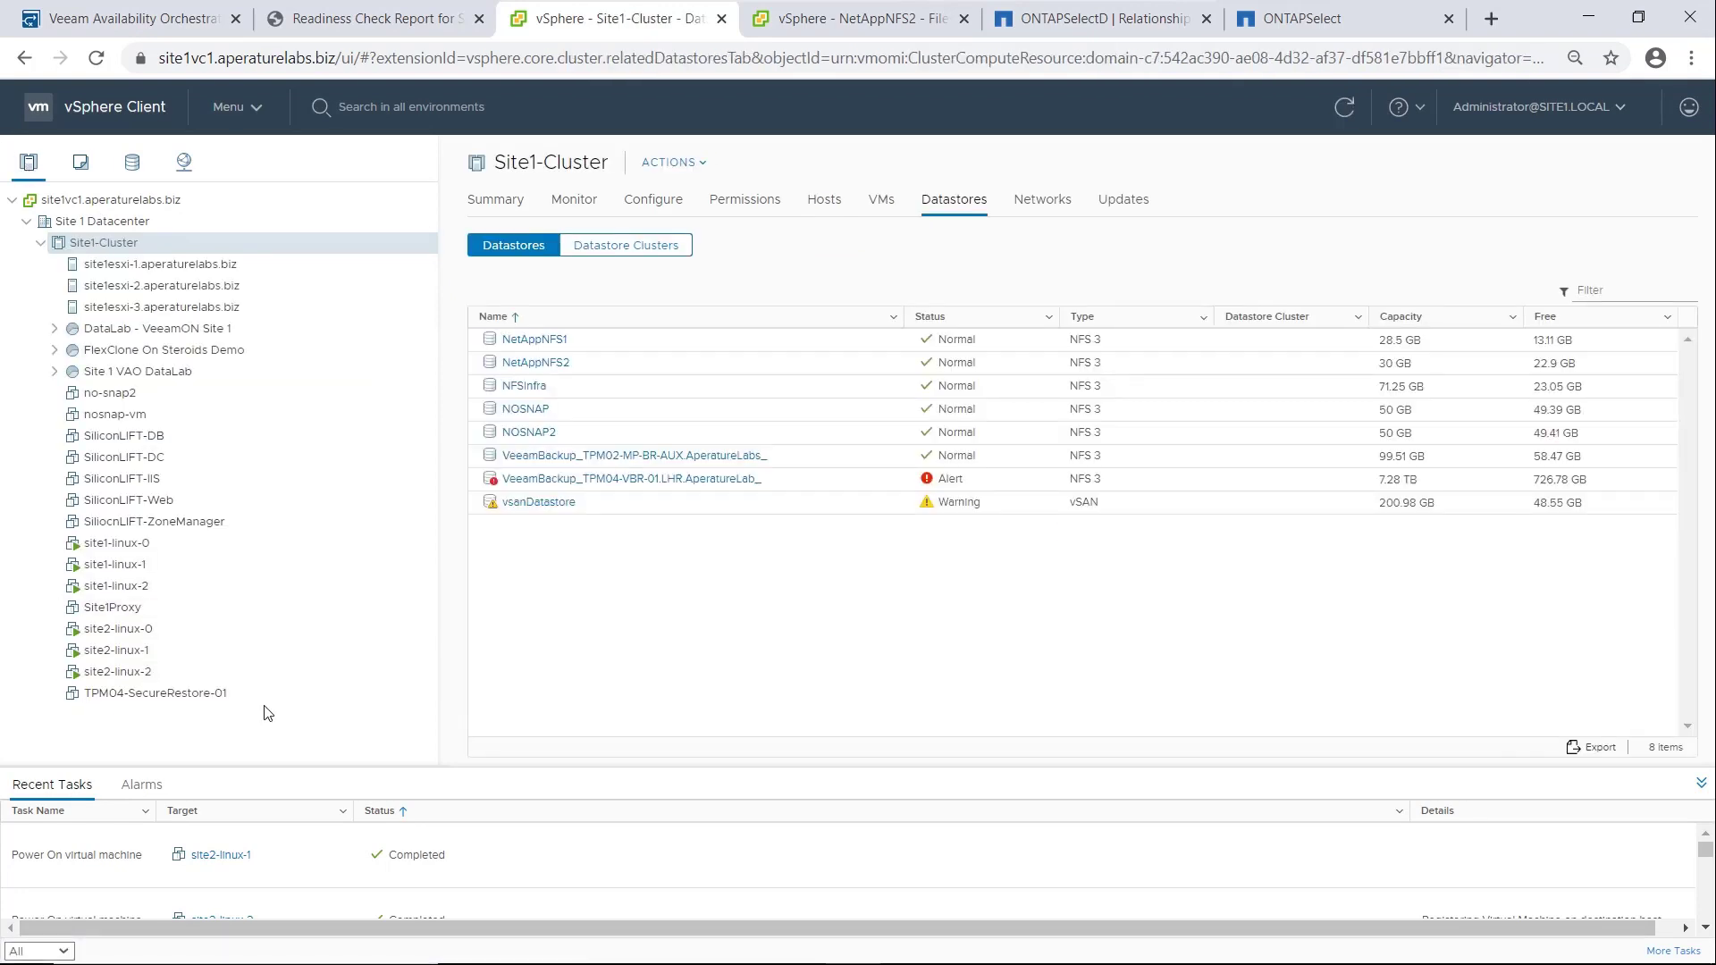
click(133, 630)
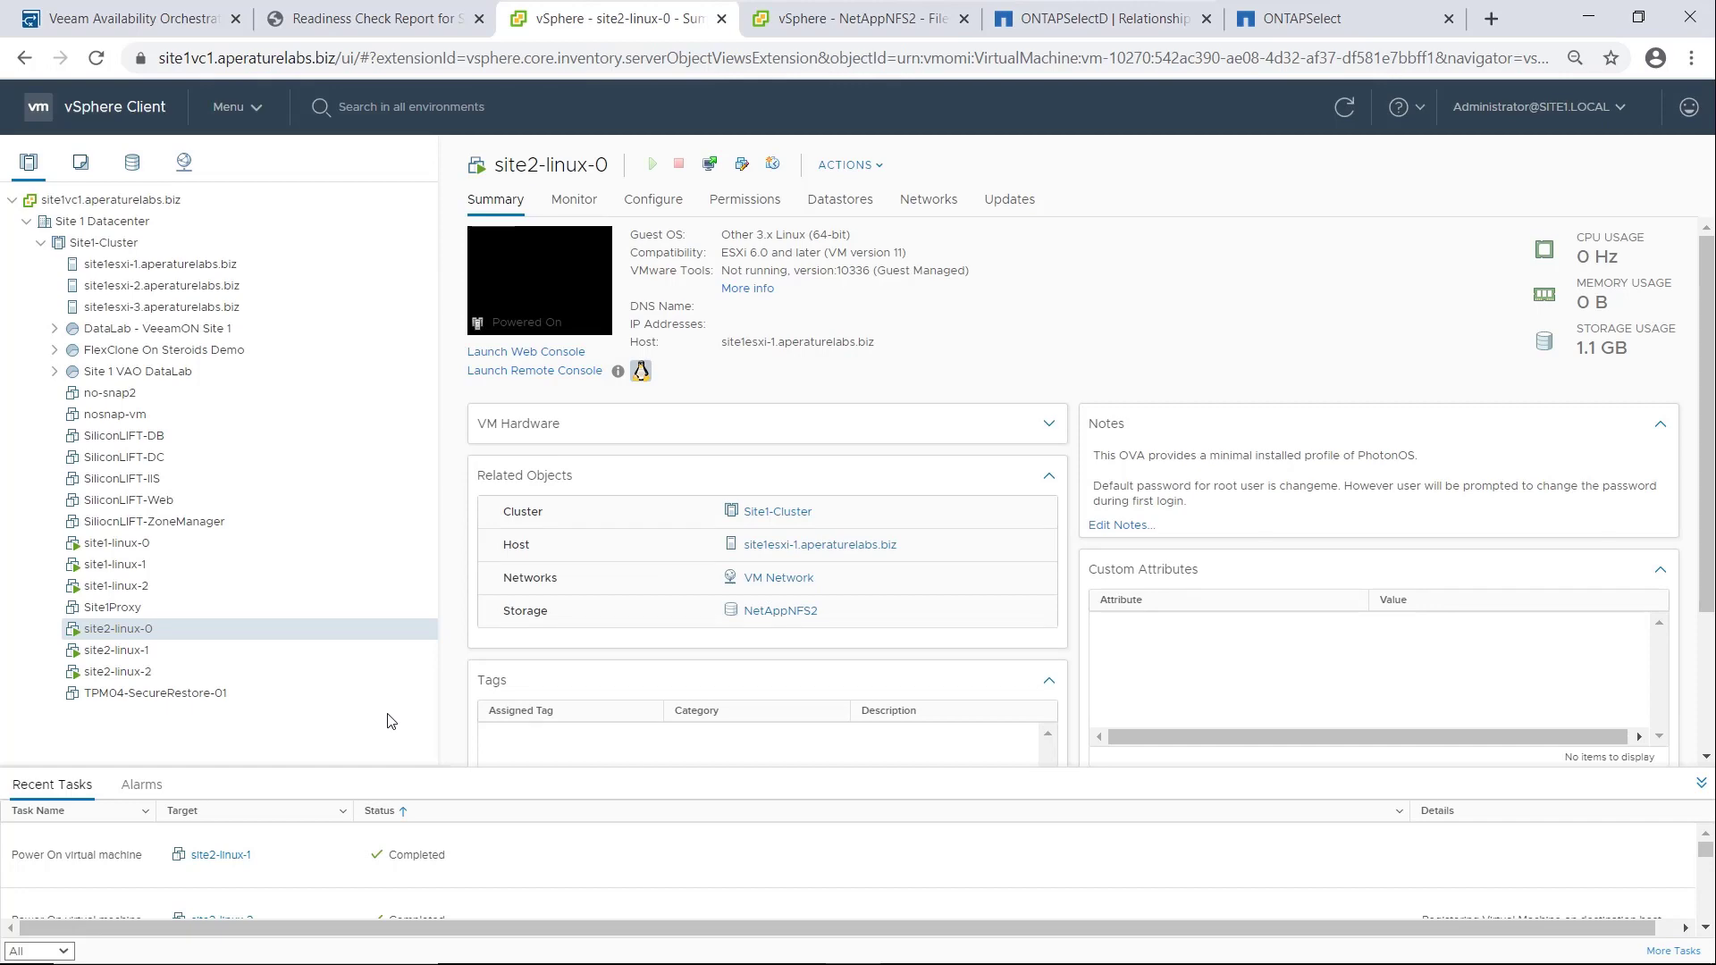
Open the running Site 2 NetApp ONTAP plan's details and display the recovery steps for the site2-linux-0 VM
click(134, 19)
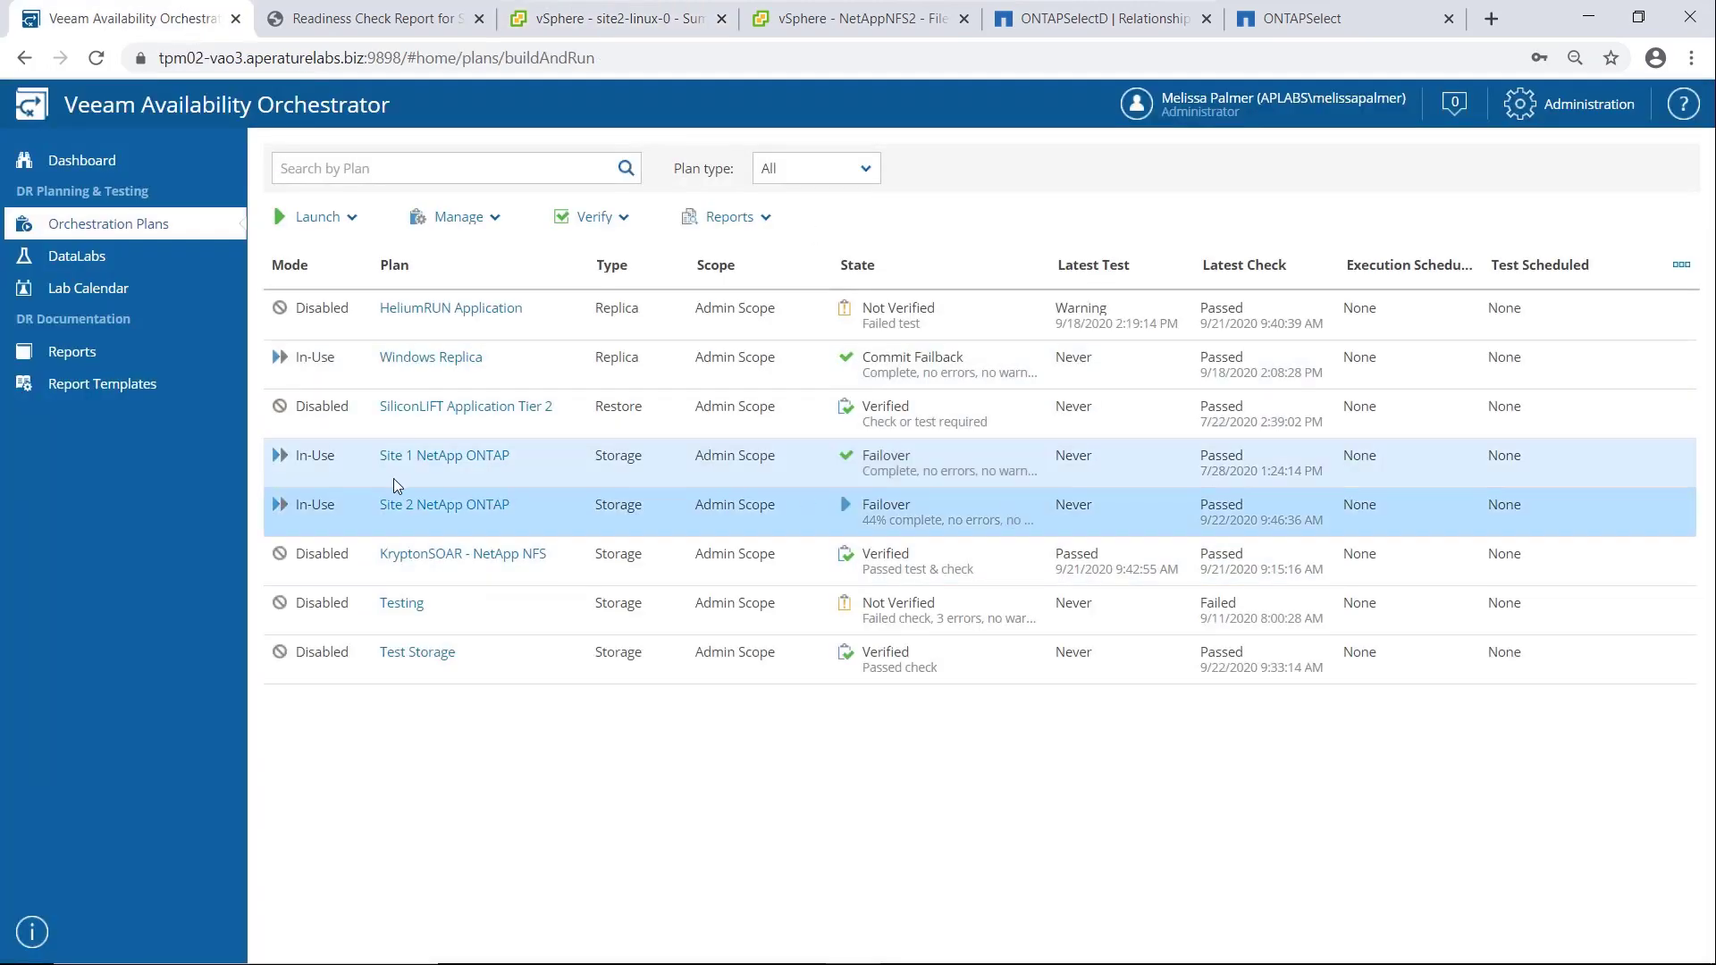
click(406, 504)
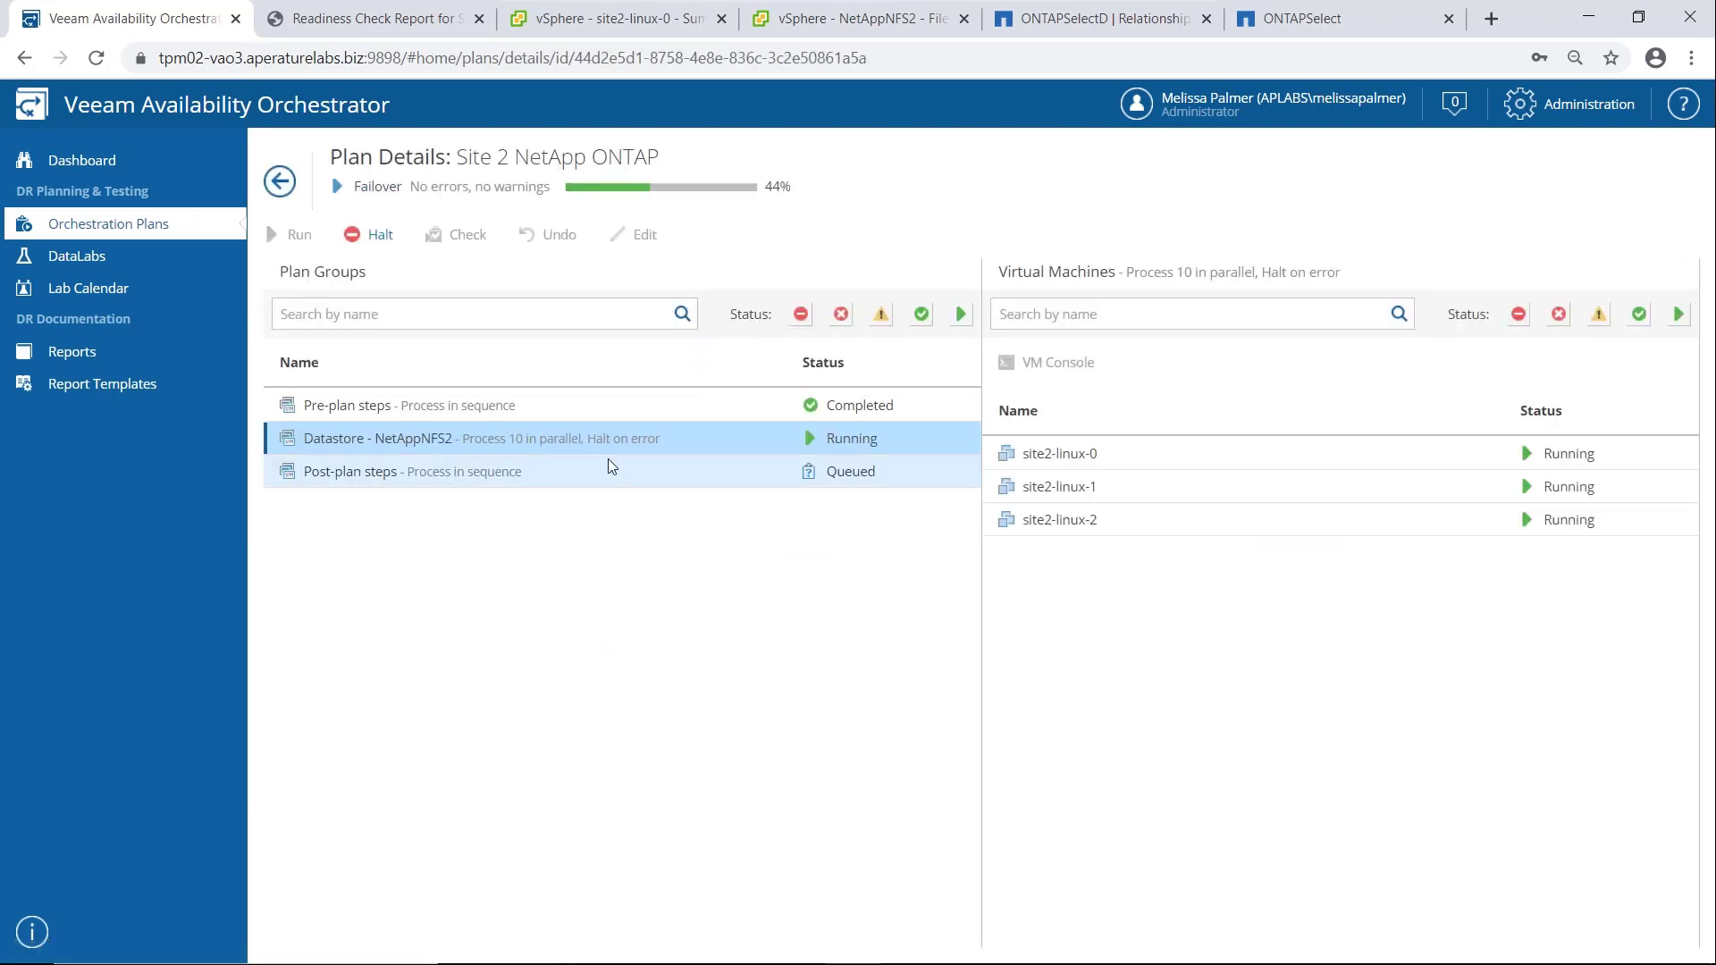
click(1118, 459)
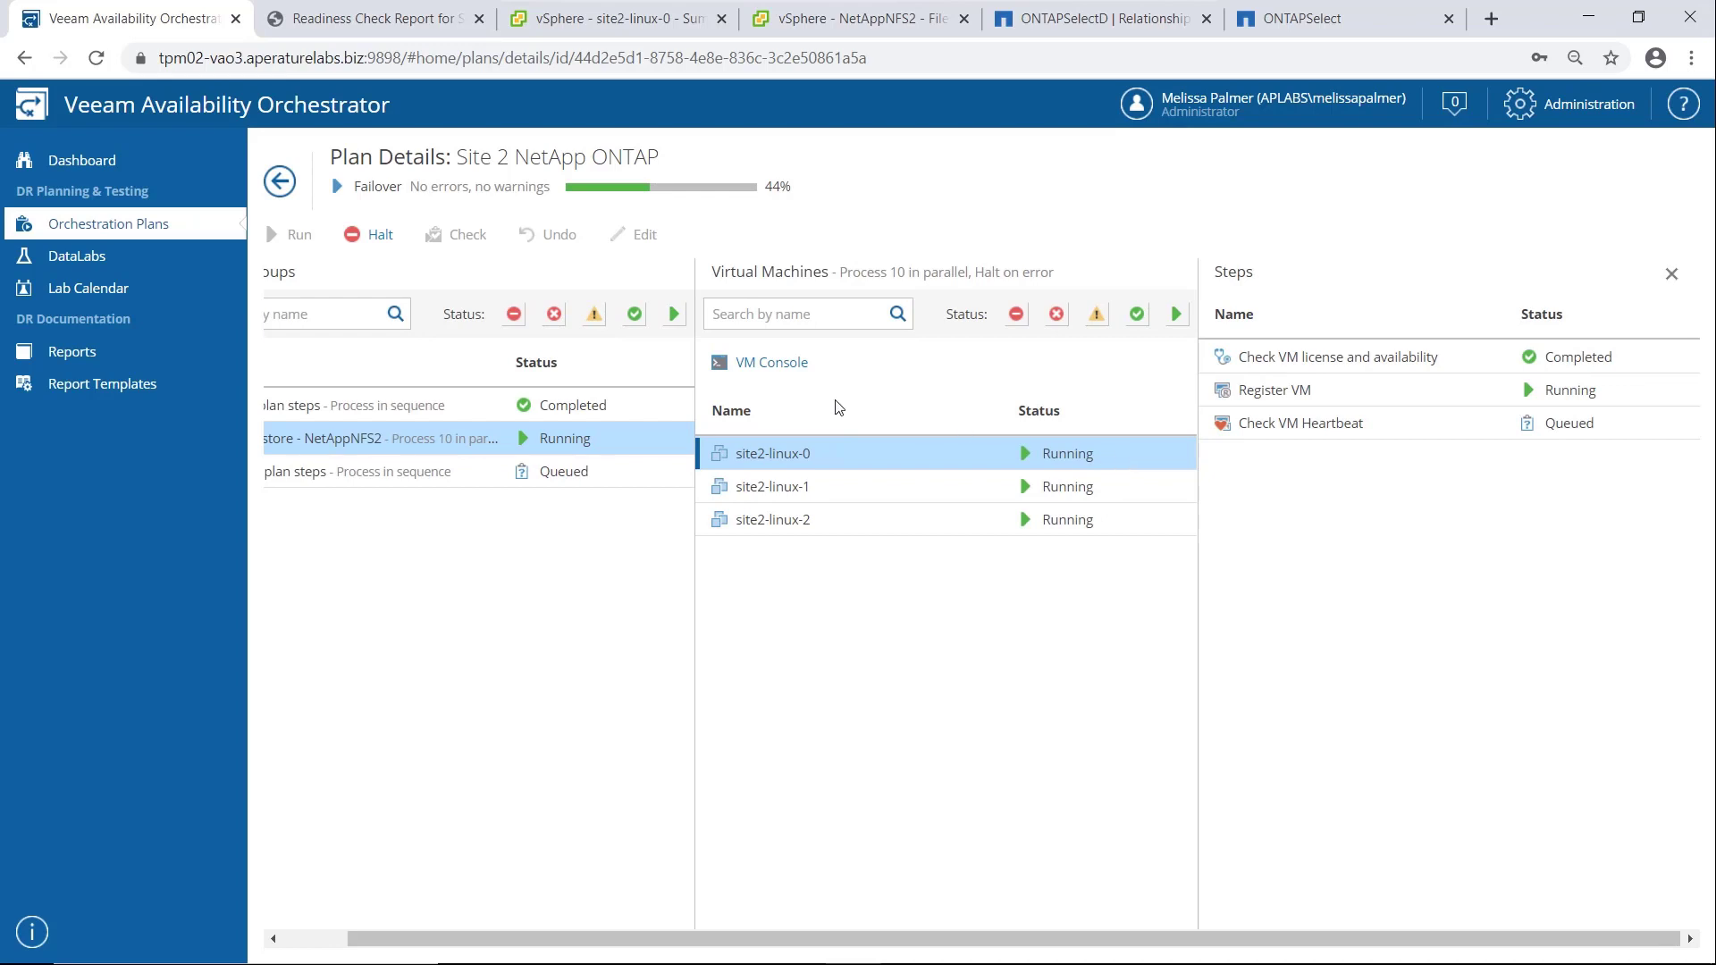
Open the site2-linux-0 VM console from the plan, then review the VM's summary again in vSphere
click(770, 363)
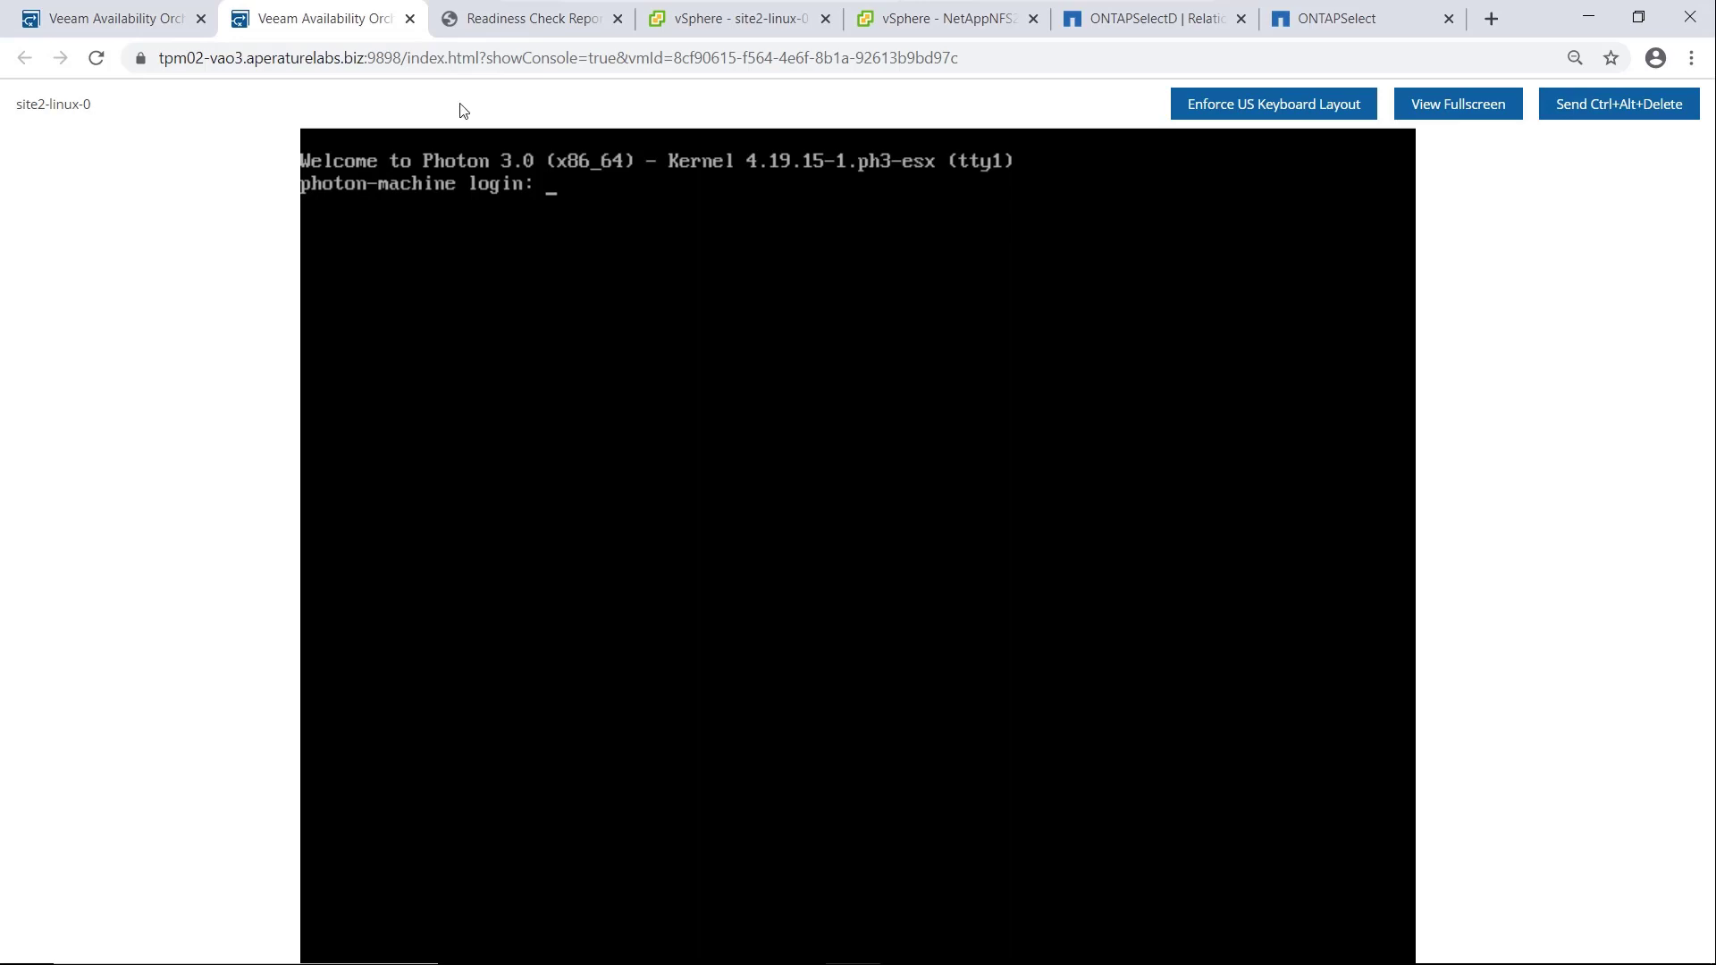
click(82, 21)
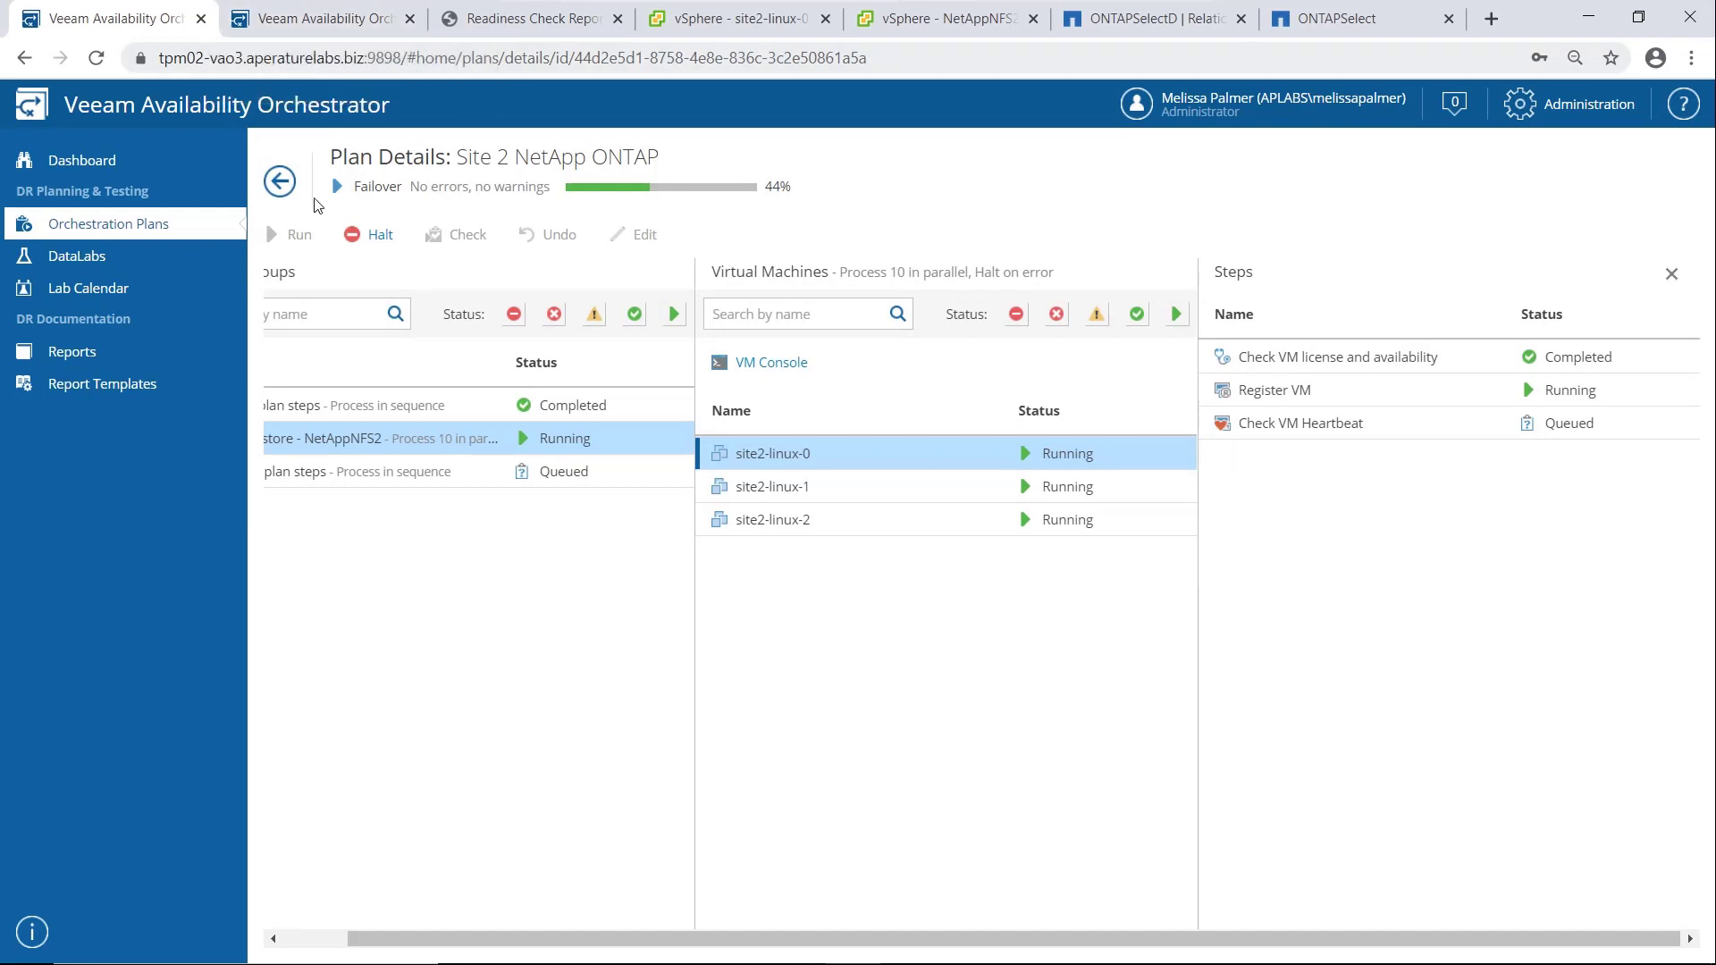
click(726, 21)
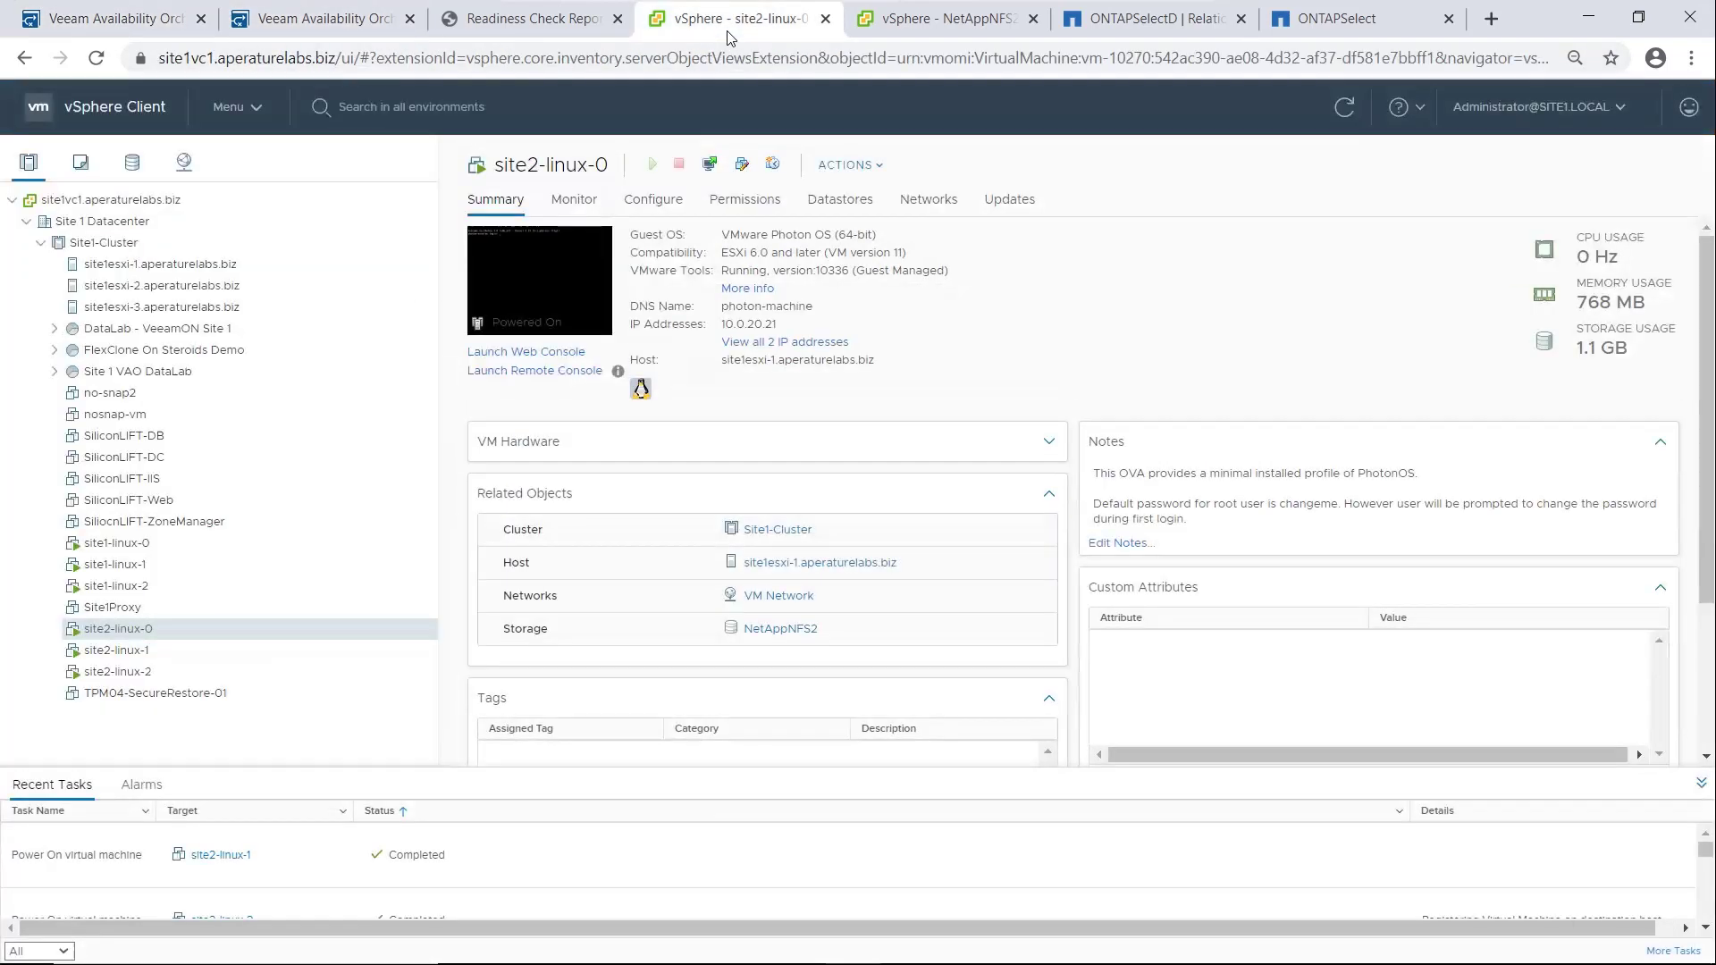